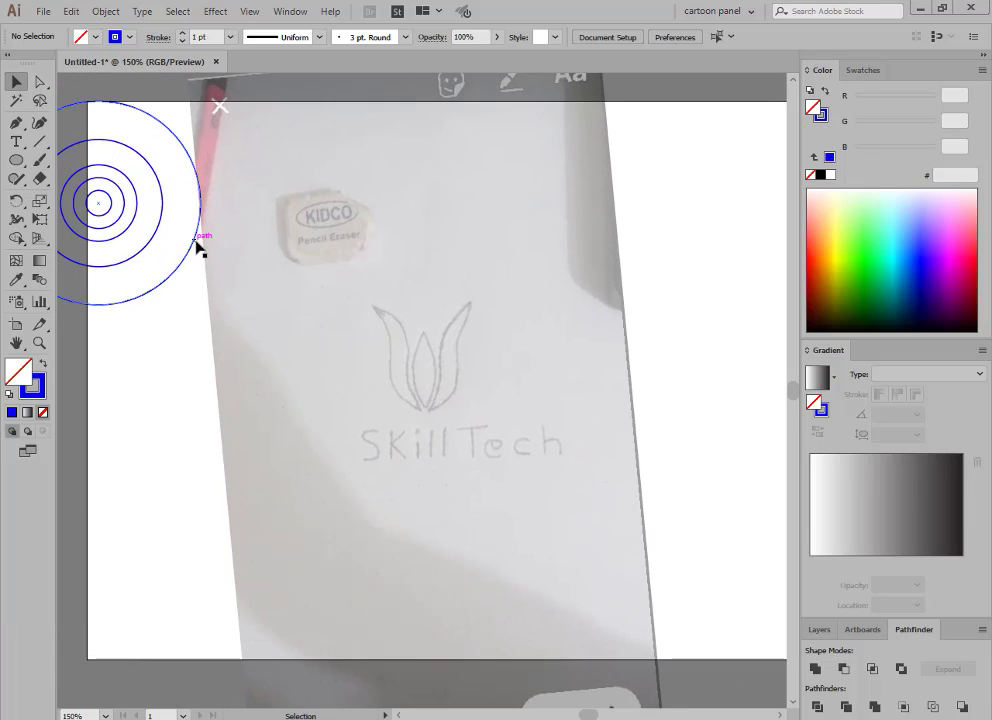
Step: Alt-drag copies of the outer and inner circles onto the tulip sketch
mouse_move(199, 243)
left_mouse_down()
mouse_move(510, 430)
mouse_move(381, 401)
left_mouse_up()
left_click_drag(159, 229, 407, 384)
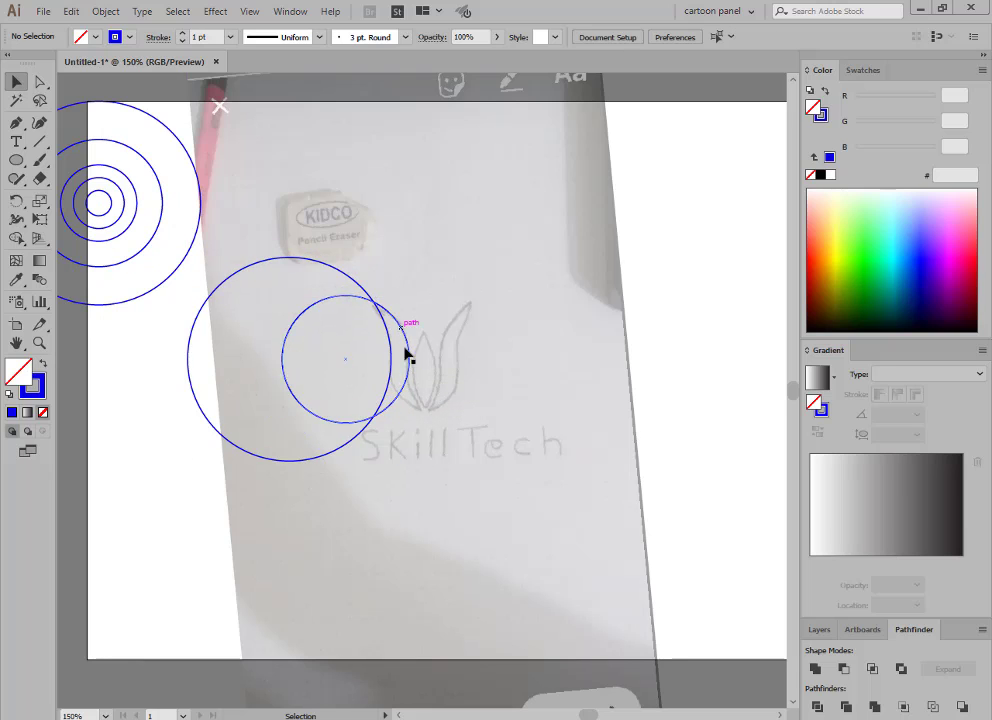
mouse_move(381, 316)
left_mouse_down()
mouse_move(387, 381)
mouse_move(470, 380)
left_mouse_up()
right_click(387, 381)
left_click(425, 467)
key("ctrl+shift+a")
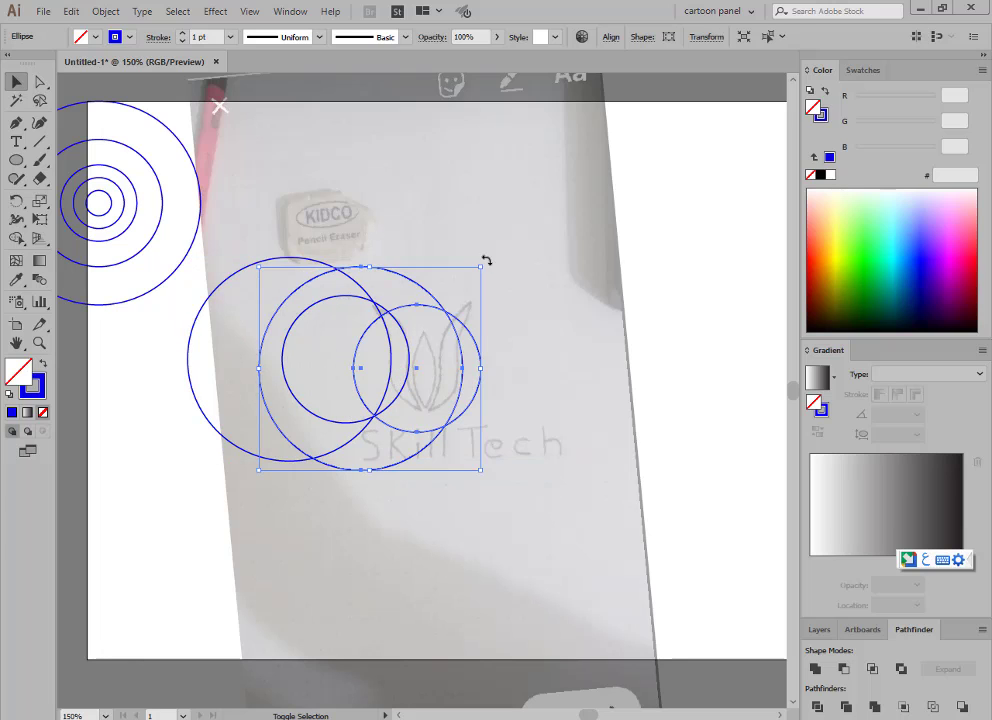
Step: Duplicate the two-circle pair to the right so it overlaps the original pair
left_click_drag(483, 261, 405, 505)
left_click_drag(533, 358, 529, 357)
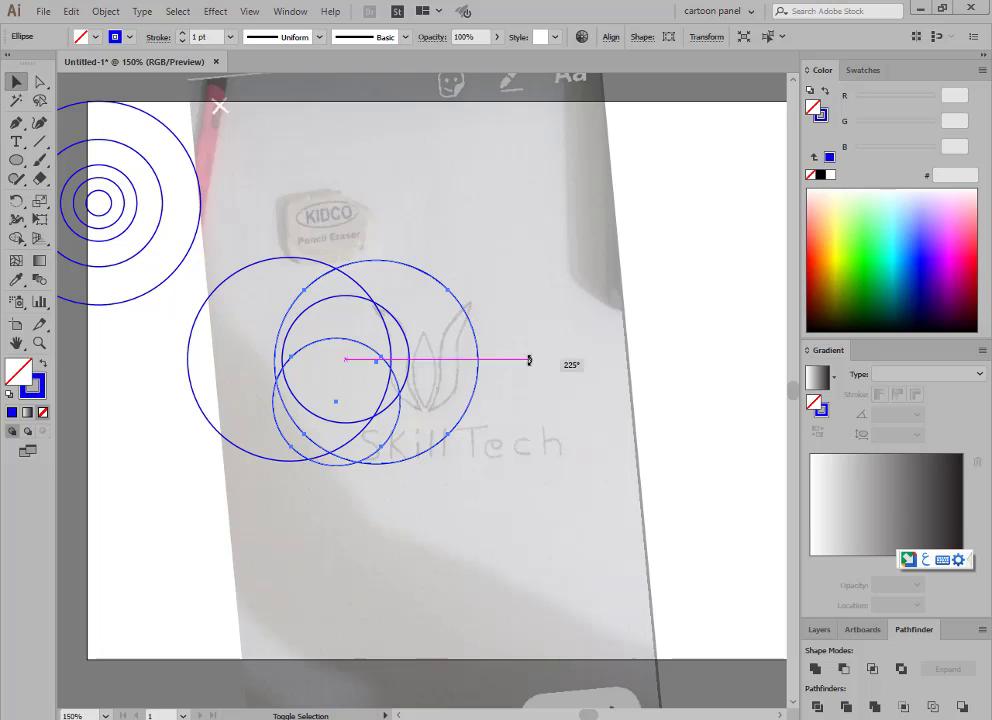
left_click_drag(452, 444, 588, 447)
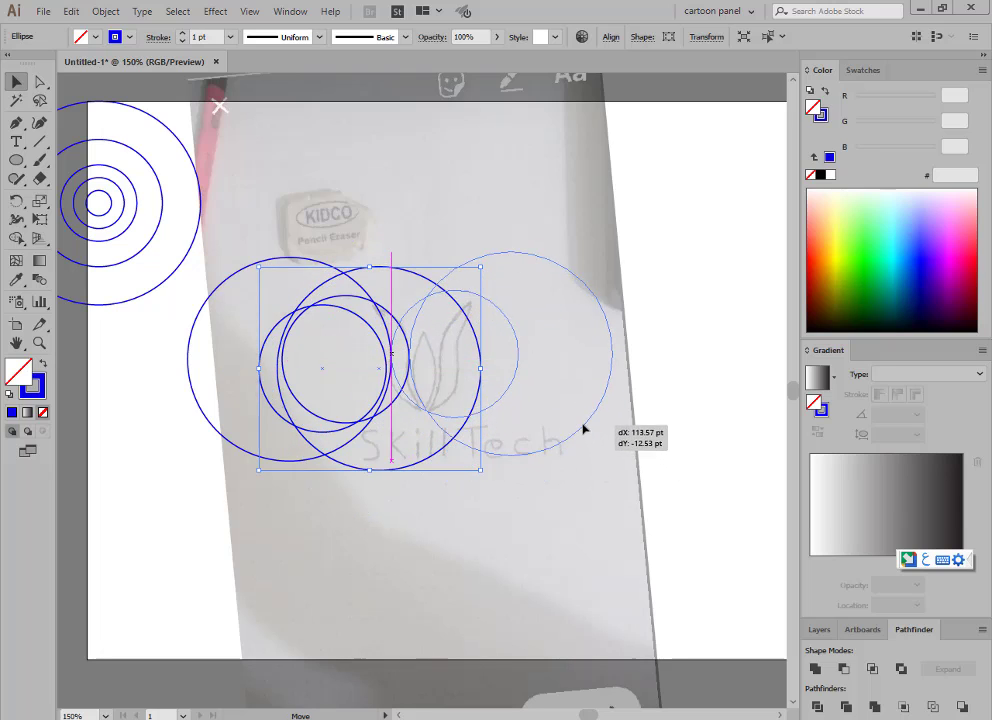
left_click_drag(588, 447, 583, 436)
left_click(503, 555)
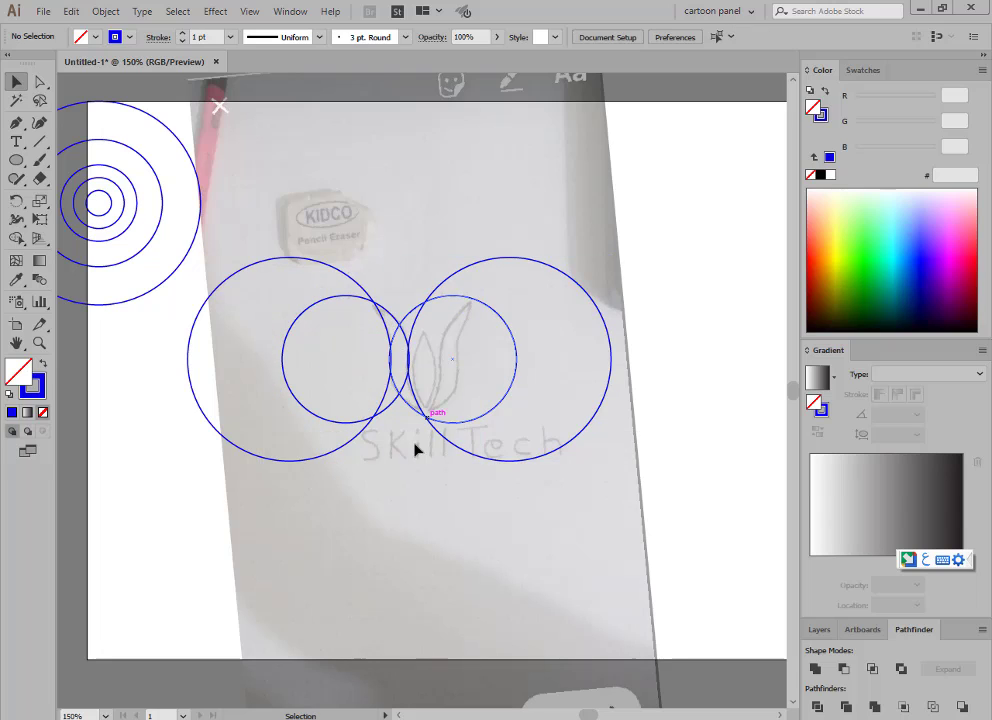
left_click(435, 420)
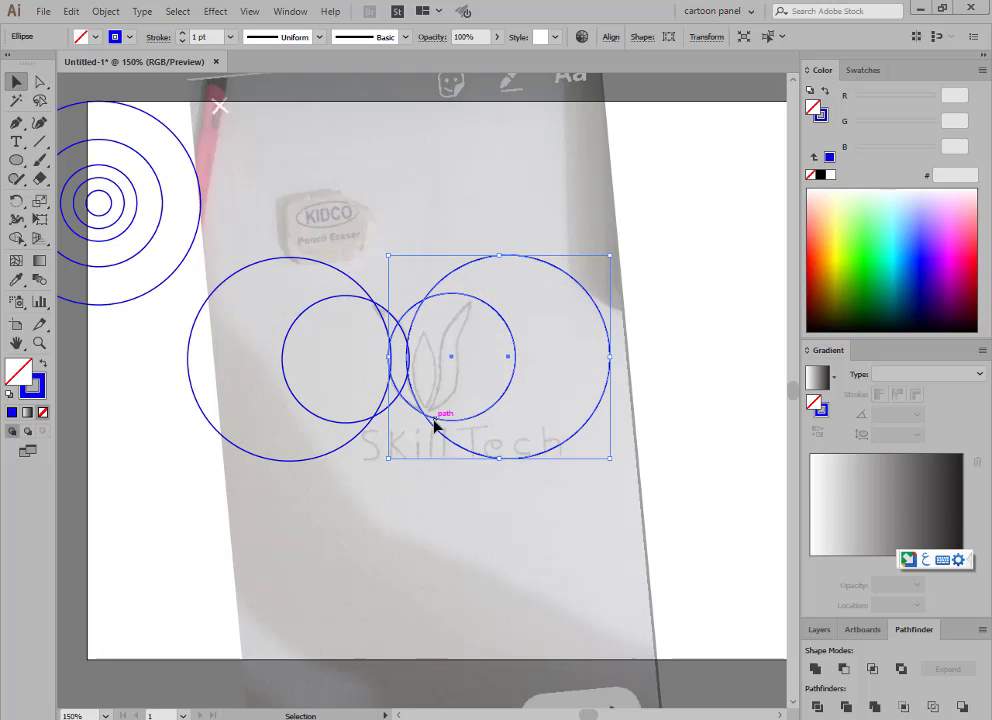
Step: Check the crossing circle arcs in Outline view, then return to Preview
key("ctrl+y")
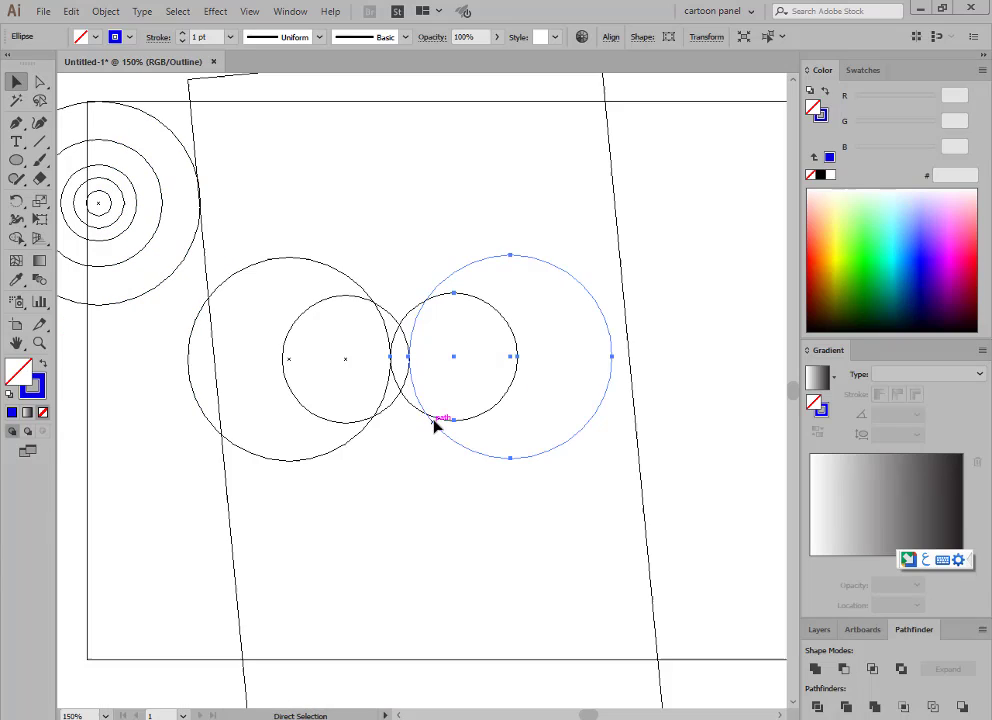
left_click(410, 221)
key("ctrl+plus")
key("ctrl+plus")
key("ctrl+plus")
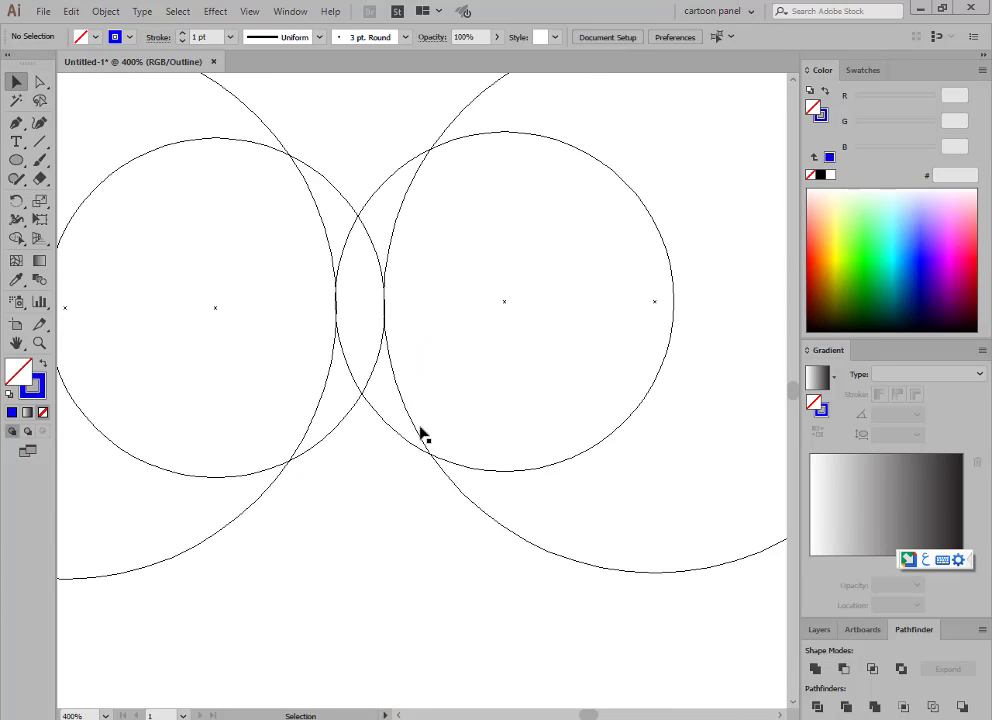
key("ctrl+minus")
key("ctrl+minus")
key("ctrl+y")
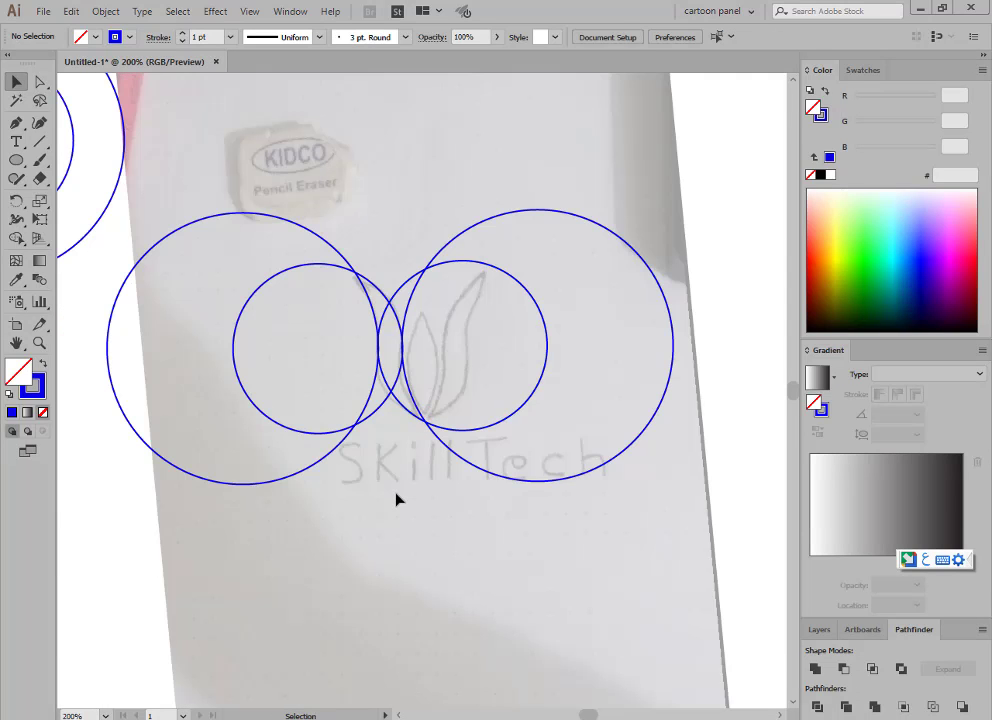
Step: Trim the overlapping circles with Shape Builder down to the crescent-shaped left petal
left_click_drag(285, 188, 408, 398)
left_click_drag(395, 476, 449, 474)
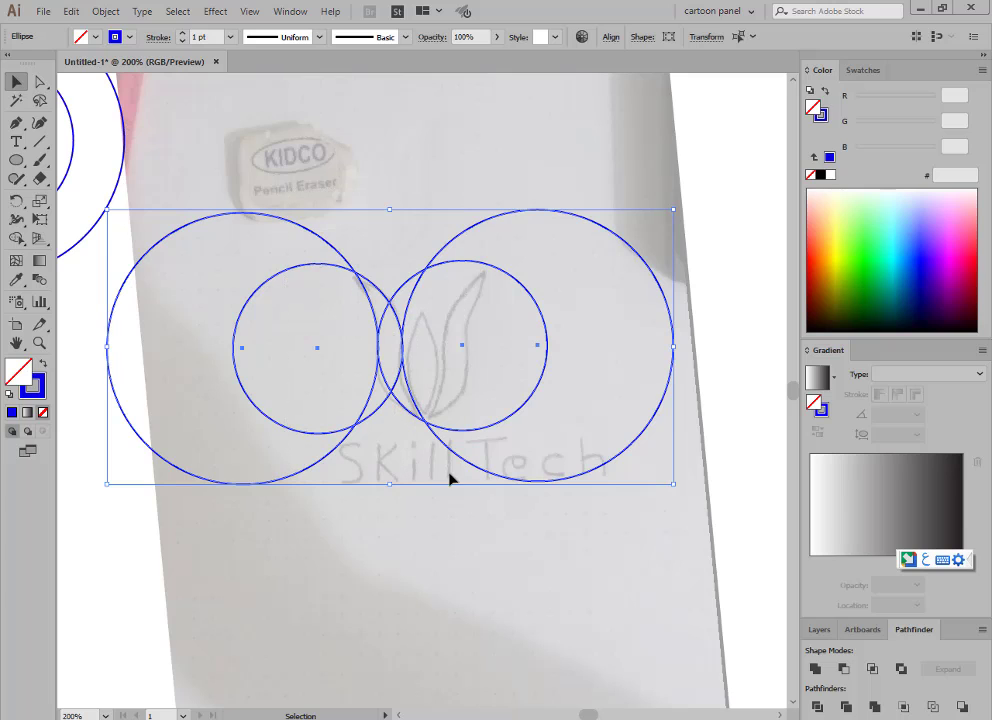
left_click(16, 238)
left_click_drag(332, 217, 295, 513)
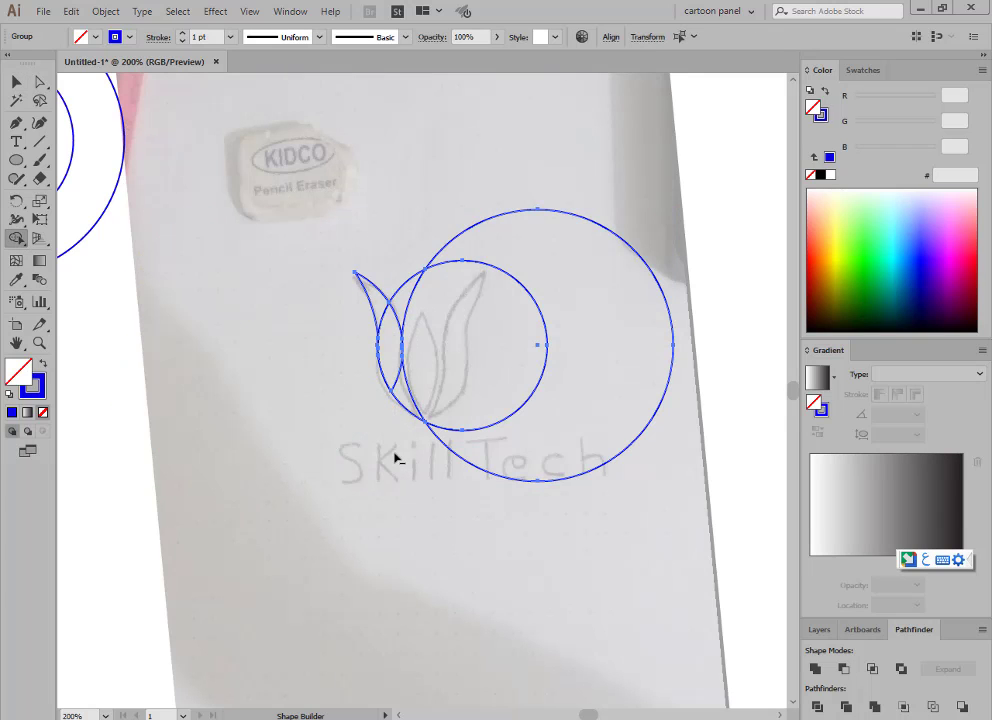
left_click_drag(436, 317, 560, 427)
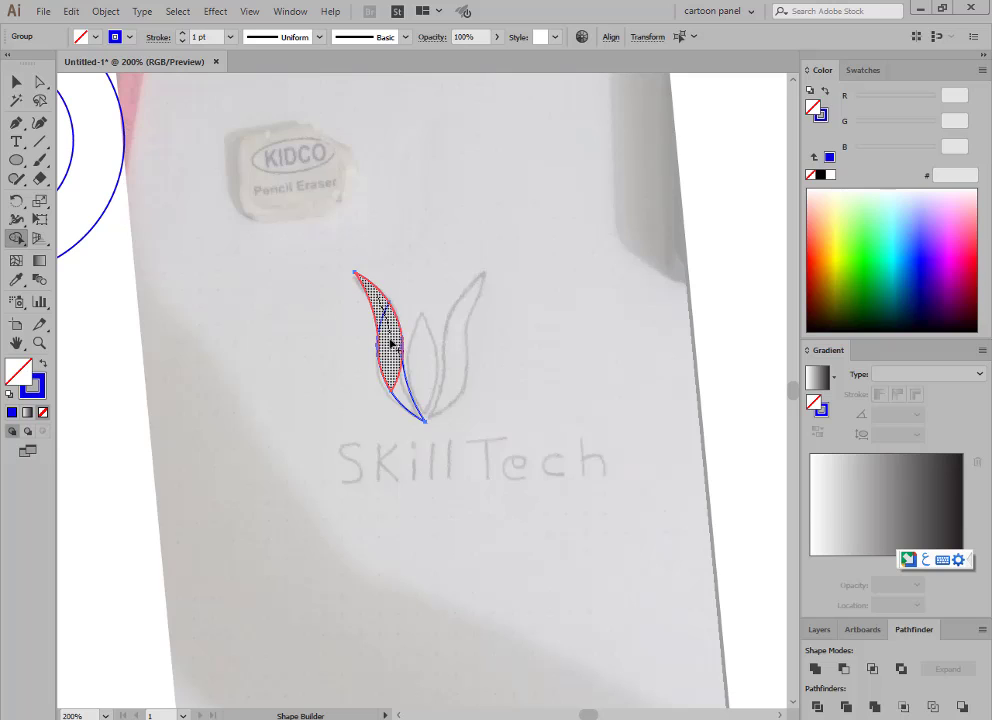
left_click(390, 343)
key("v")
left_click_drag(306, 268, 462, 425)
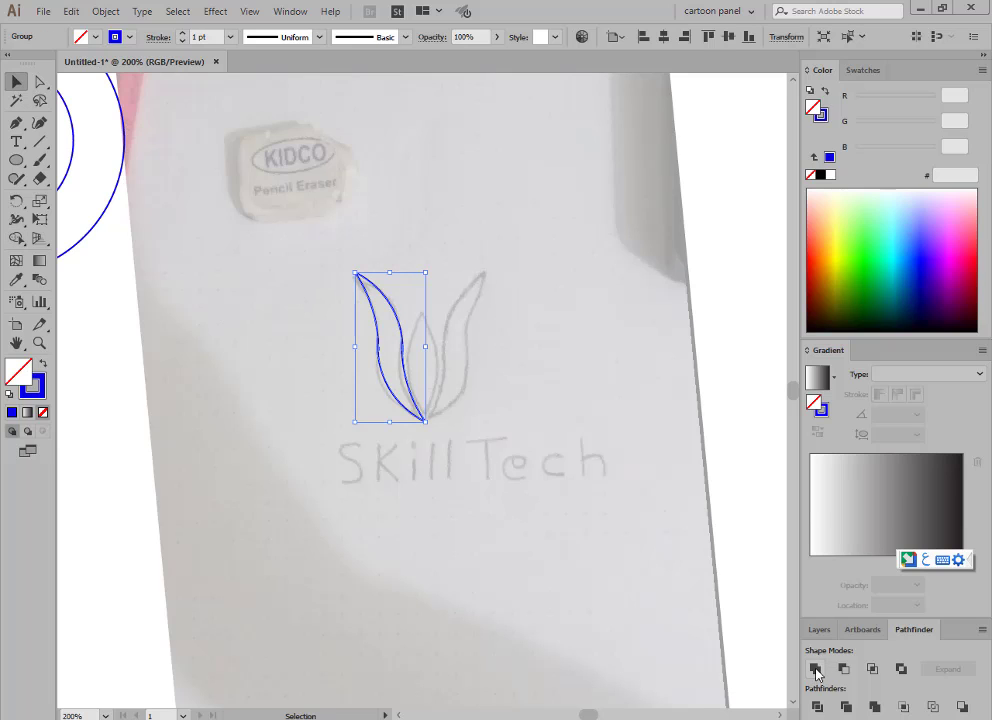
left_click(463, 477)
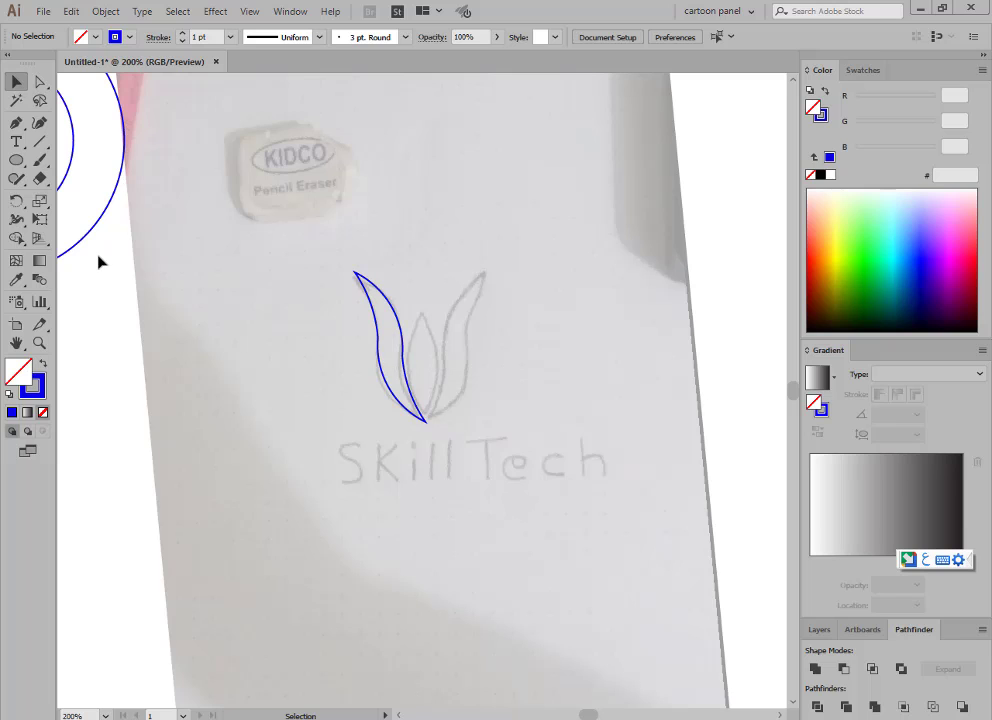
Step: Alt-drag a copy of a large circle onto the petal
key("ctrl+minus")
key("ctrl+minus")
key("ctrl+plus")
key("ctrl+plus")
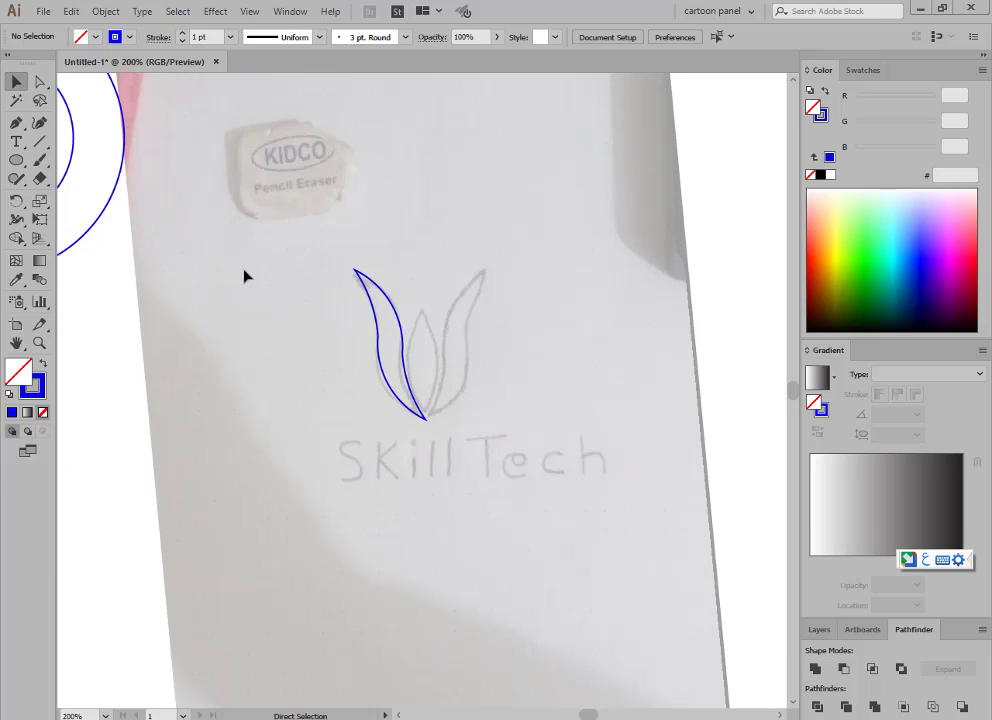
key("ctrl+minus")
mouse_move(188, 232)
left_mouse_down()
mouse_move(549, 409)
mouse_move(613, 400)
mouse_move(430, 412)
left_mouse_up()
Step: Use Shape Builder to delete the outer circle regions, leaving a centre petal beside the left one
left_click(412, 523)
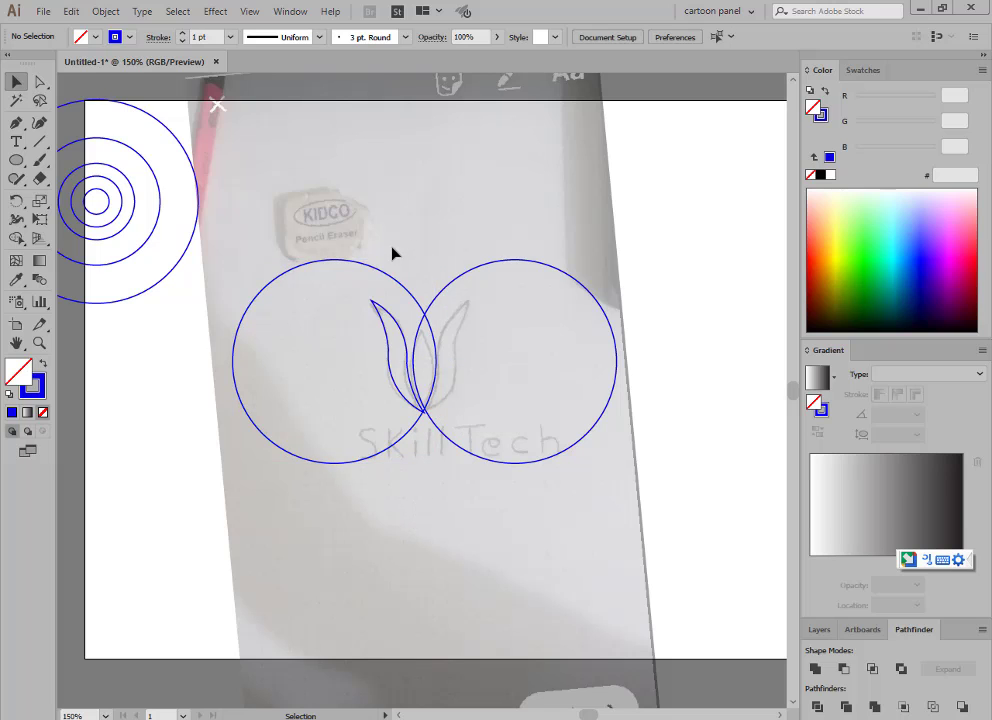
left_click_drag(498, 262, 339, 325)
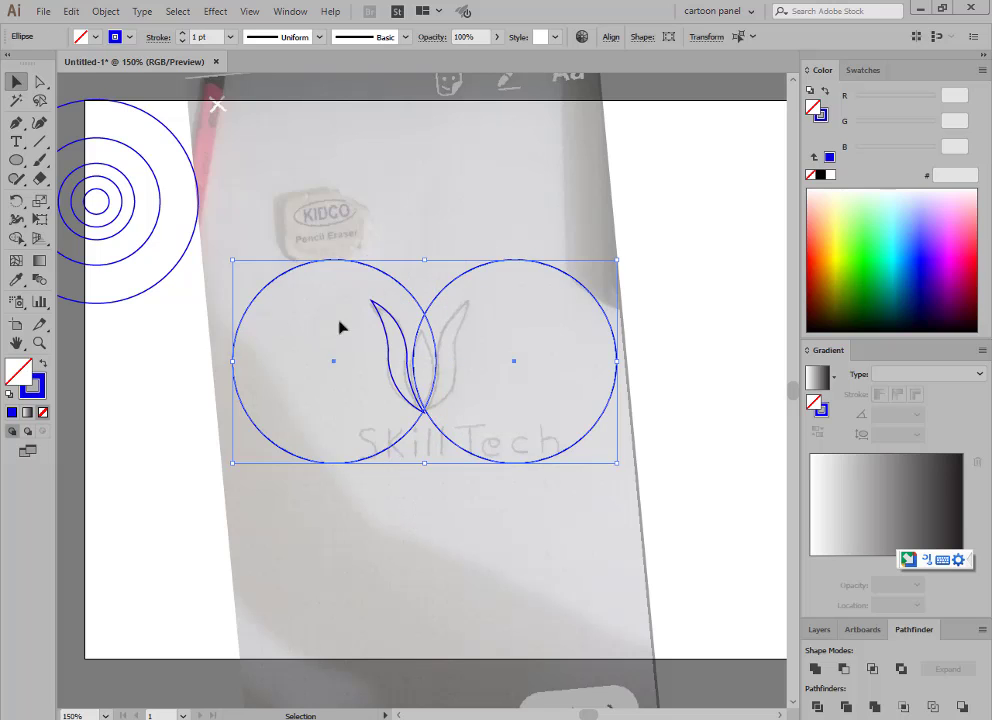
key("shift+m")
left_click(326, 268, "alt")
left_click(489, 303, "alt")
key("v")
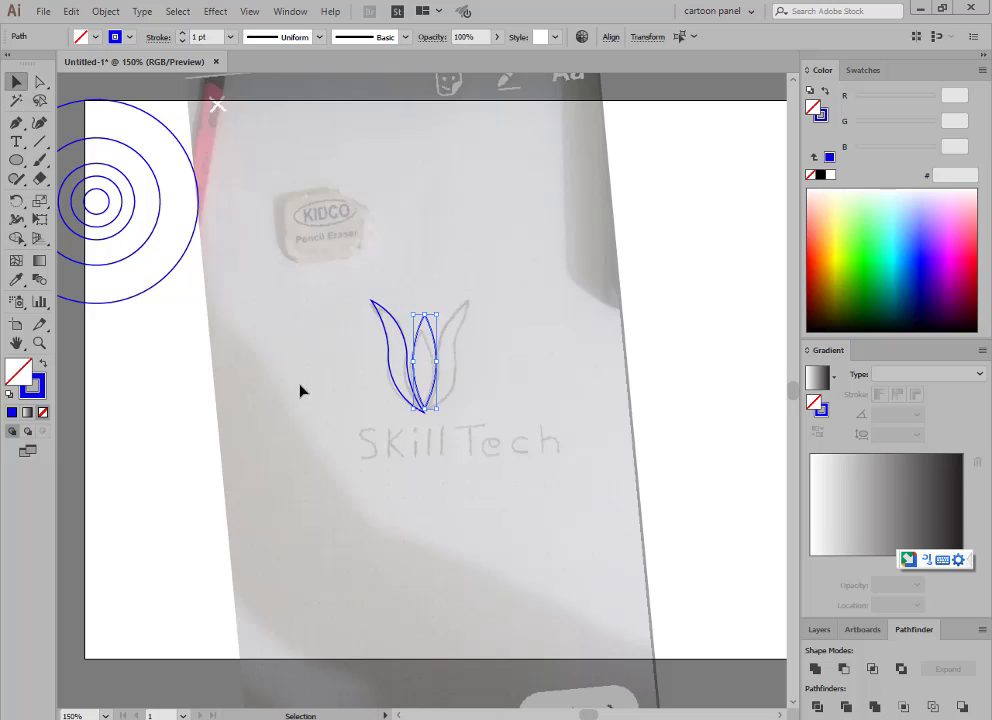
Step: Narrow the centre petal to about 17 pt wide
left_click(299, 392)
right_click(386, 360)
left_click(295, 521)
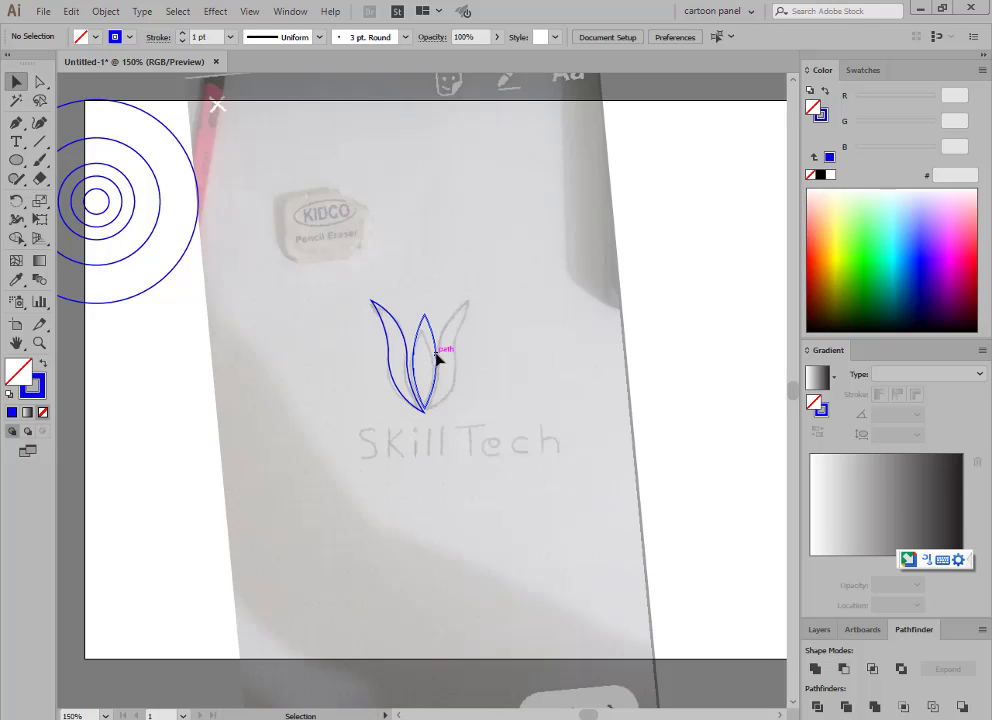
left_click(436, 314)
left_click_drag(436, 314, 435, 328)
left_click(457, 386)
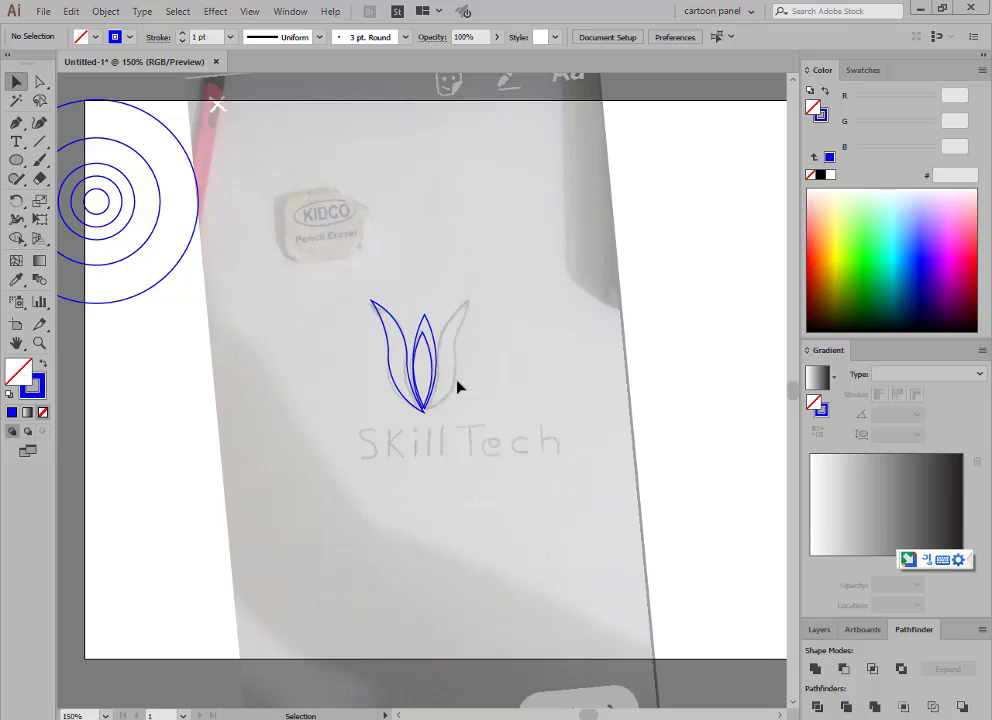
left_click(430, 345)
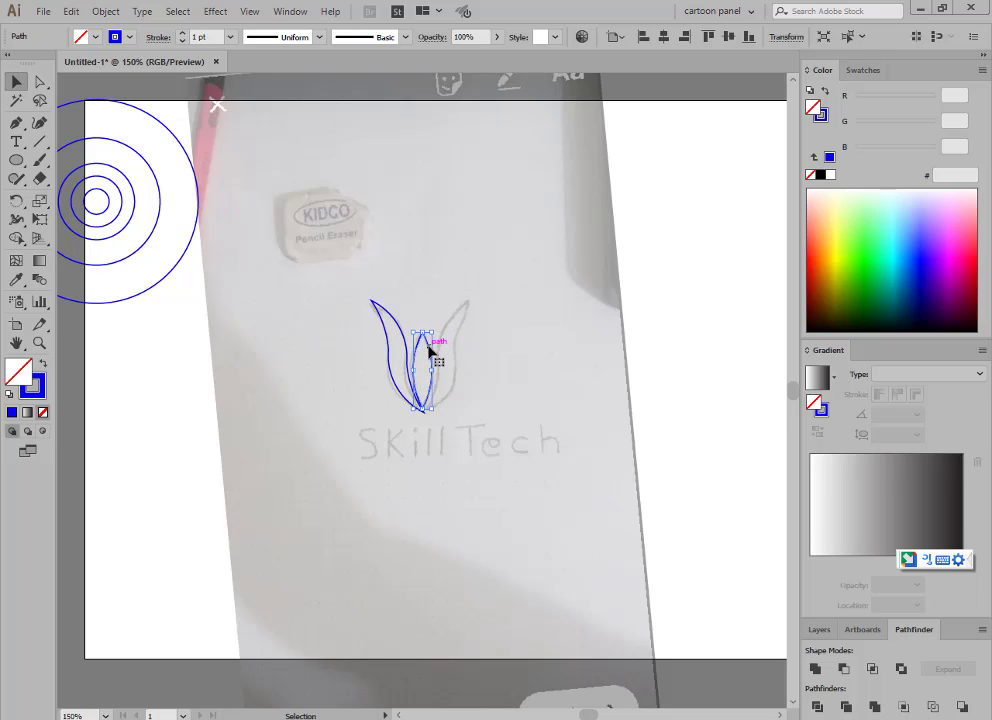
Step: Make a vertically reflected copy of the left petal with Transform > Reflect
left_click(374, 367)
left_click_drag(388, 352, 387, 354)
left_click(379, 343)
right_click(385, 338)
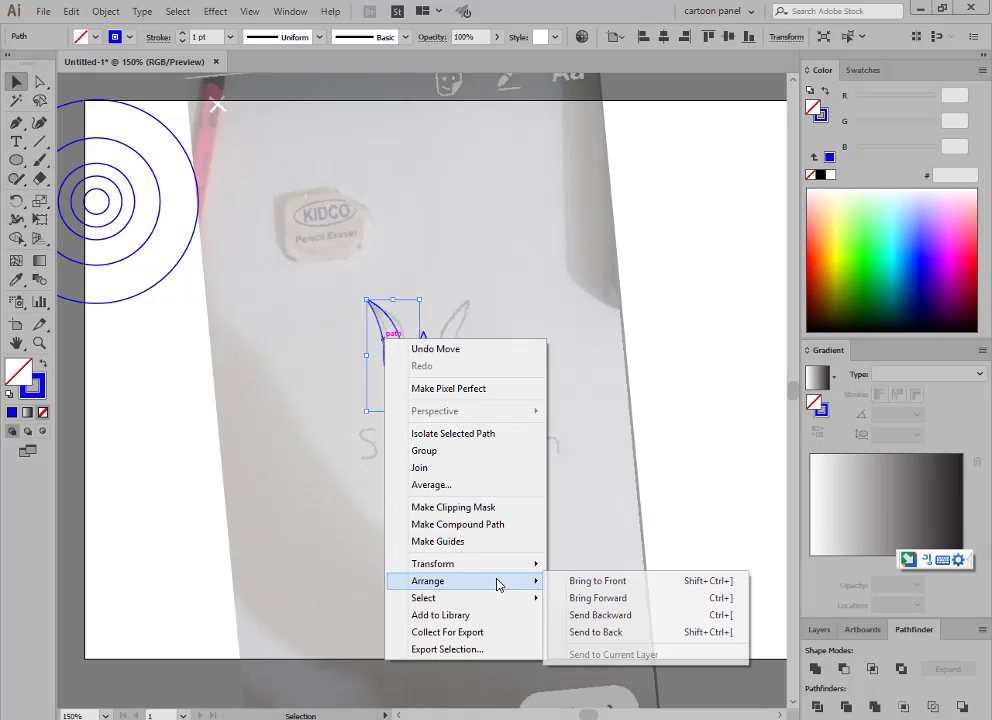
mouse_move(470, 564)
left_click(584, 620)
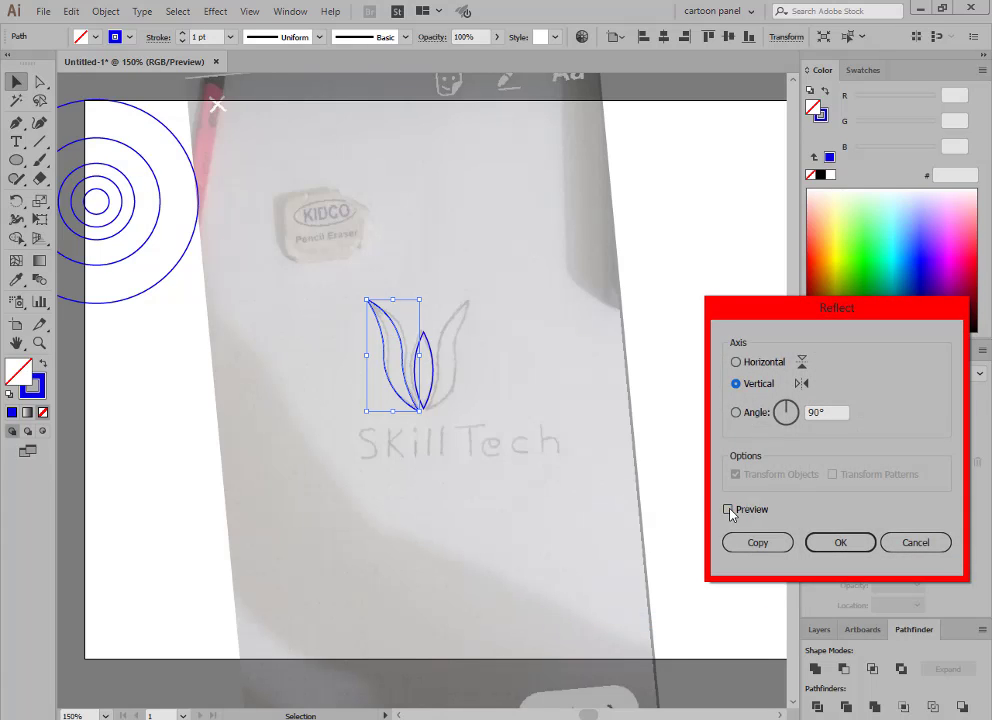
left_click(758, 542)
Step: Move the mirrored petal to the right side of the tulip
left_click(427, 321)
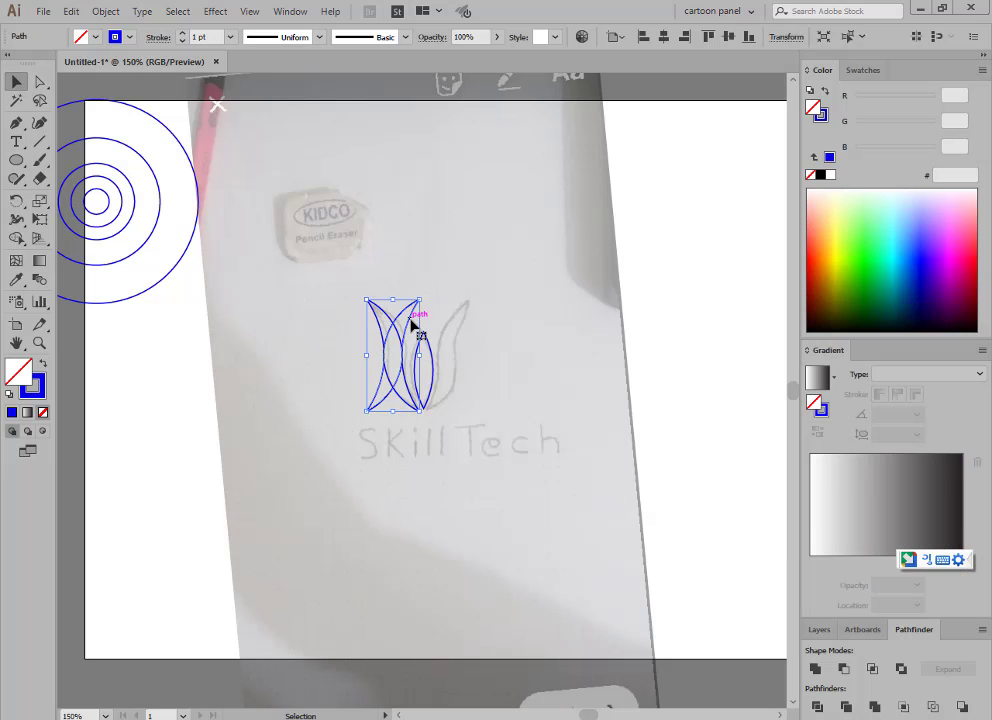
left_click(380, 408)
left_click(295, 404)
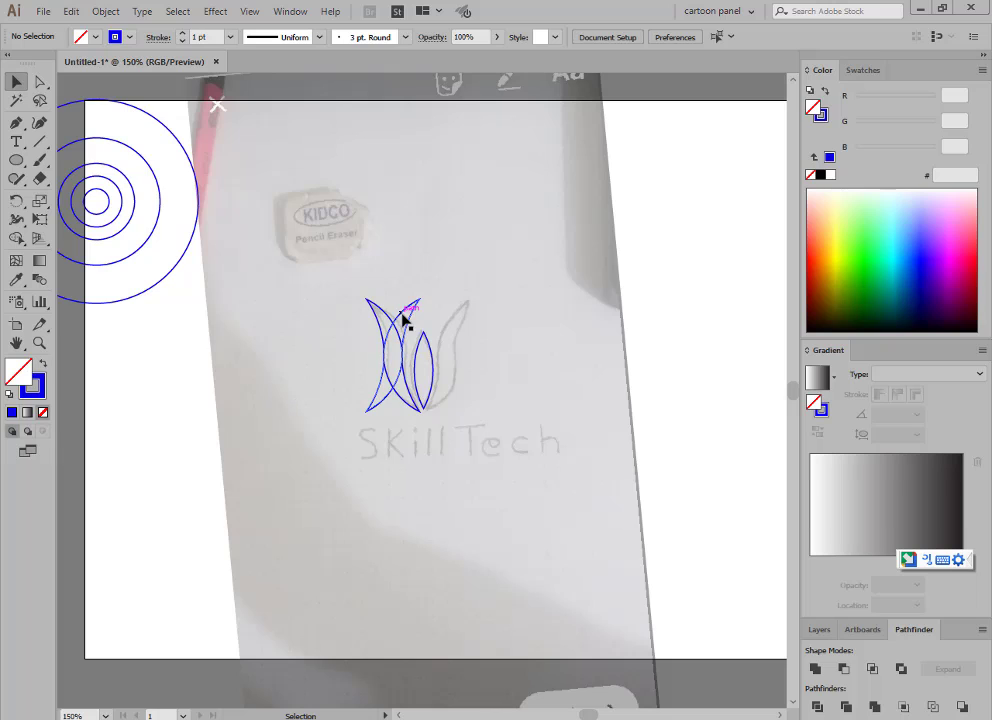
left_click_drag(425, 308, 490, 308)
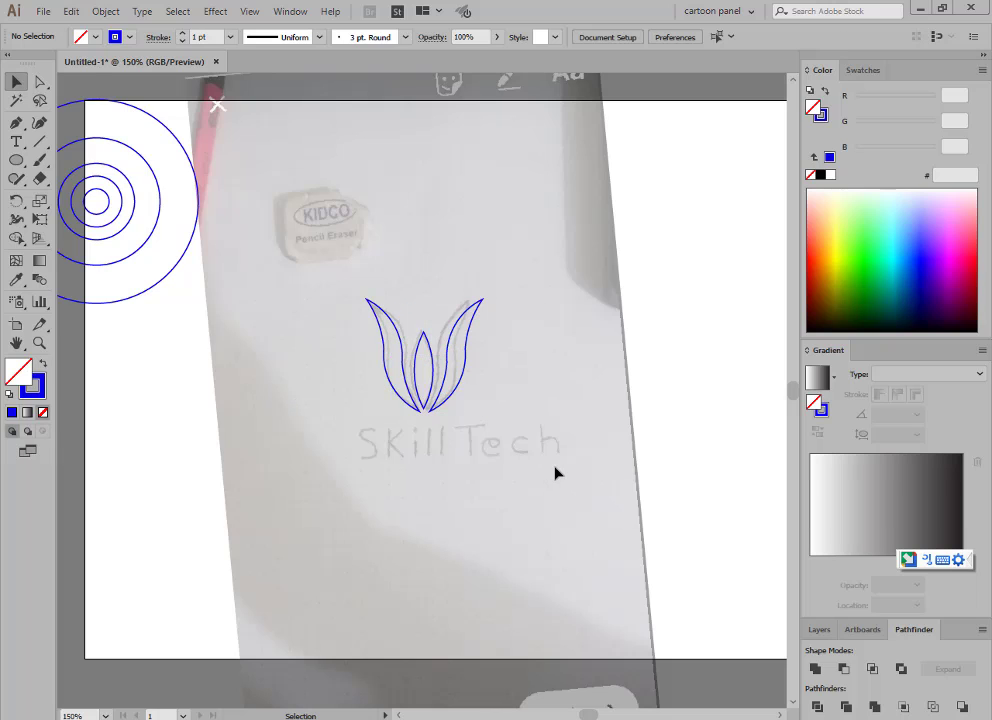
mouse_move(312, 275)
left_mouse_down()
mouse_move(558, 453)
mouse_move(582, 436)
left_mouse_up()
left_click(560, 420)
Step: Group the three tulip petals and check their alignment
left_click(465, 323)
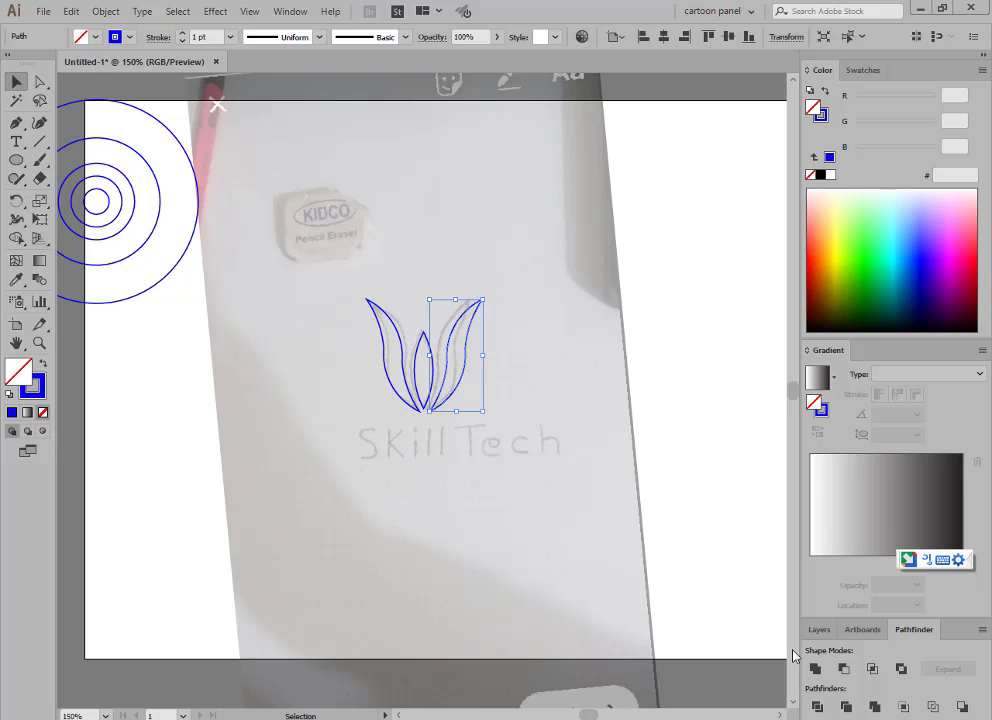
left_click_drag(337, 303, 509, 313)
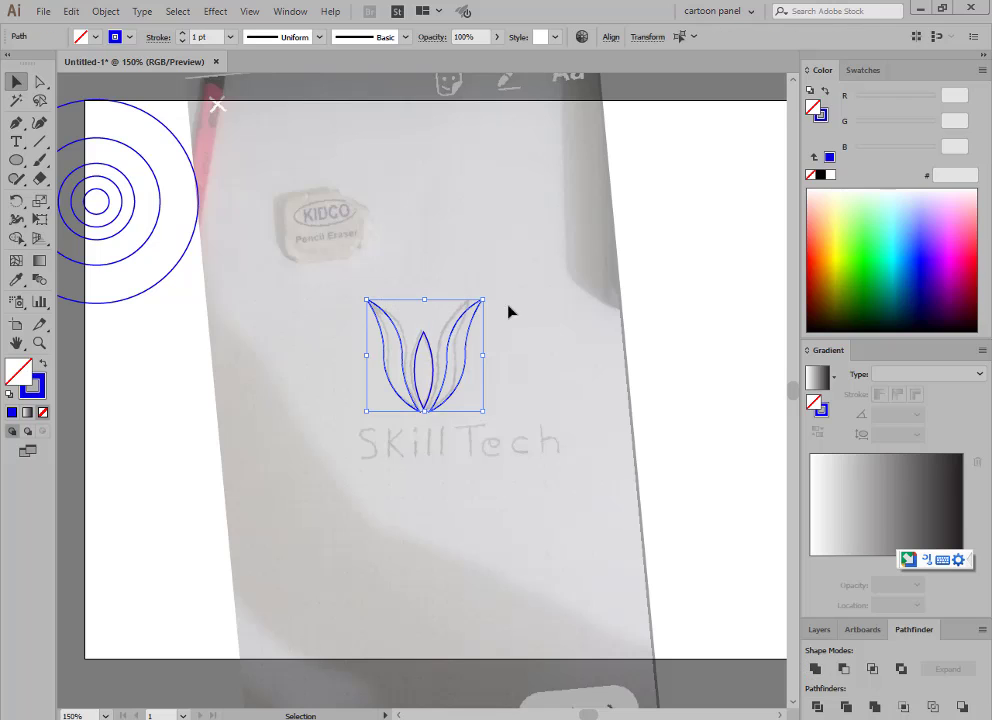
right_click(452, 340)
left_click(500, 428)
left_click(350, 337)
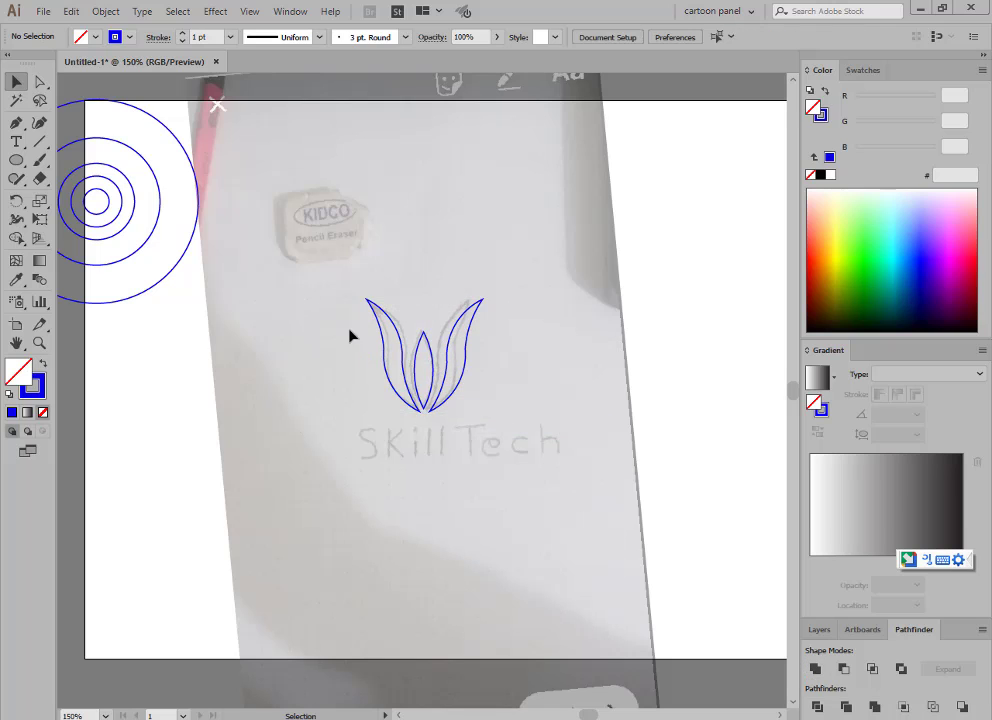
left_click_drag(350, 337, 472, 374)
left_click(607, 36)
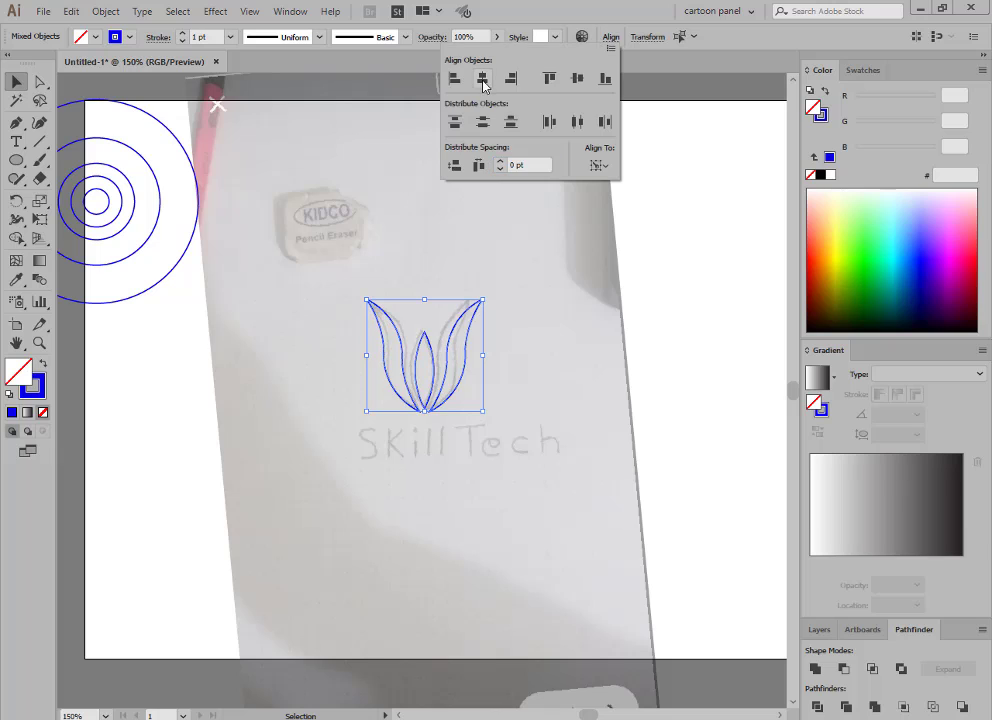
left_click(567, 390)
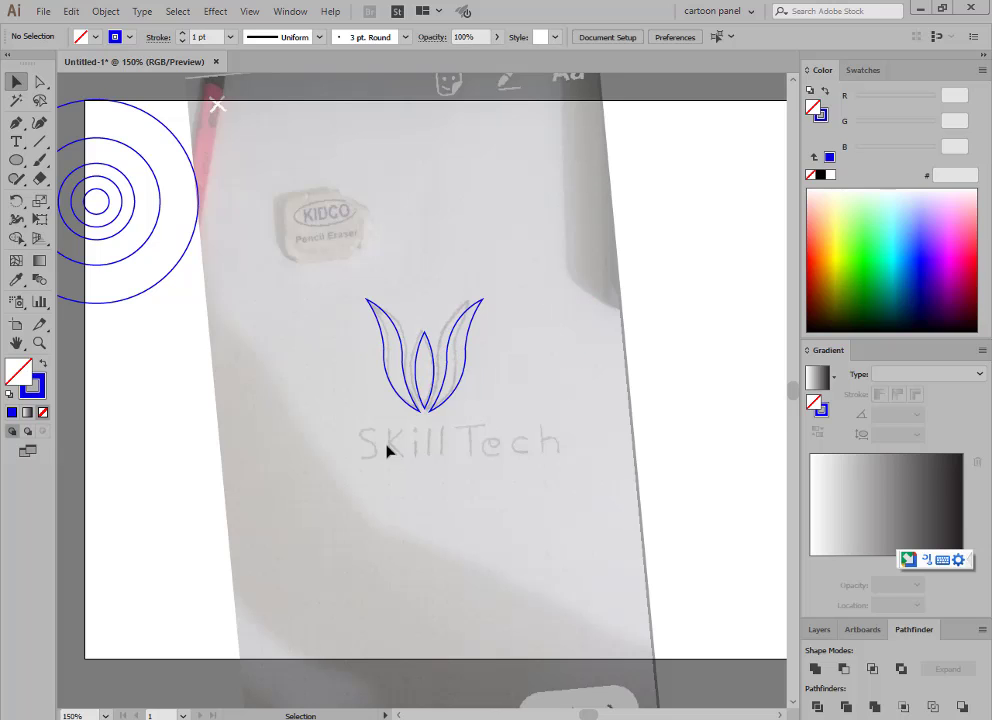
left_click_drag(335, 275, 478, 412)
left_click(251, 273)
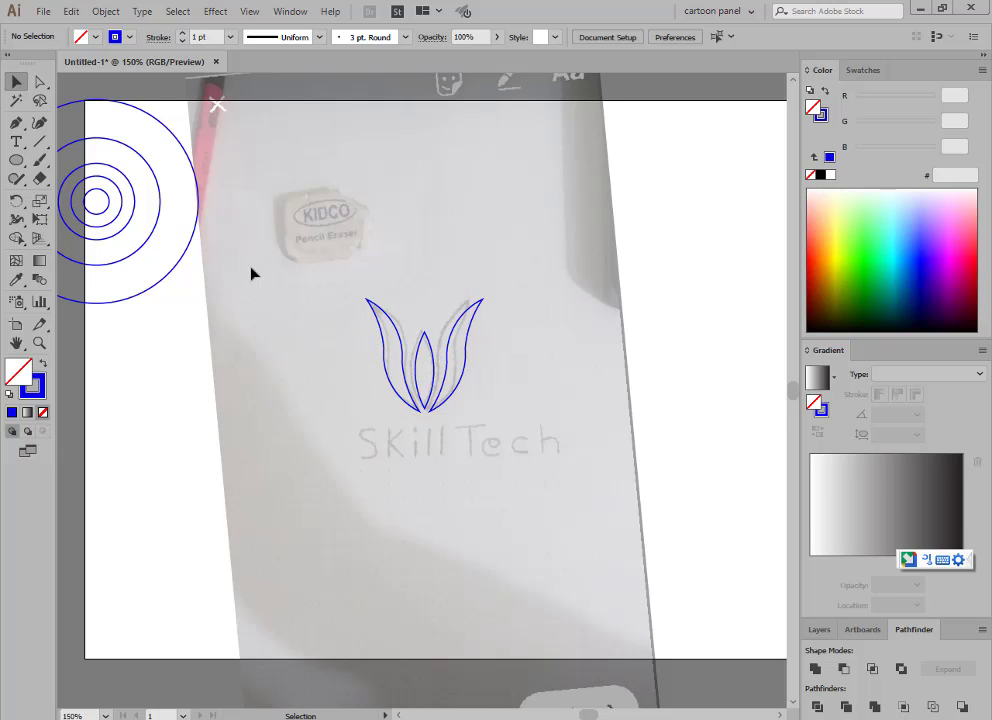
Step: Unlock all, delete the reference sketch photo, and place the SkillTech logo image beside the tulip
left_click(119, 14)
left_click(130, 117)
key("Delete")
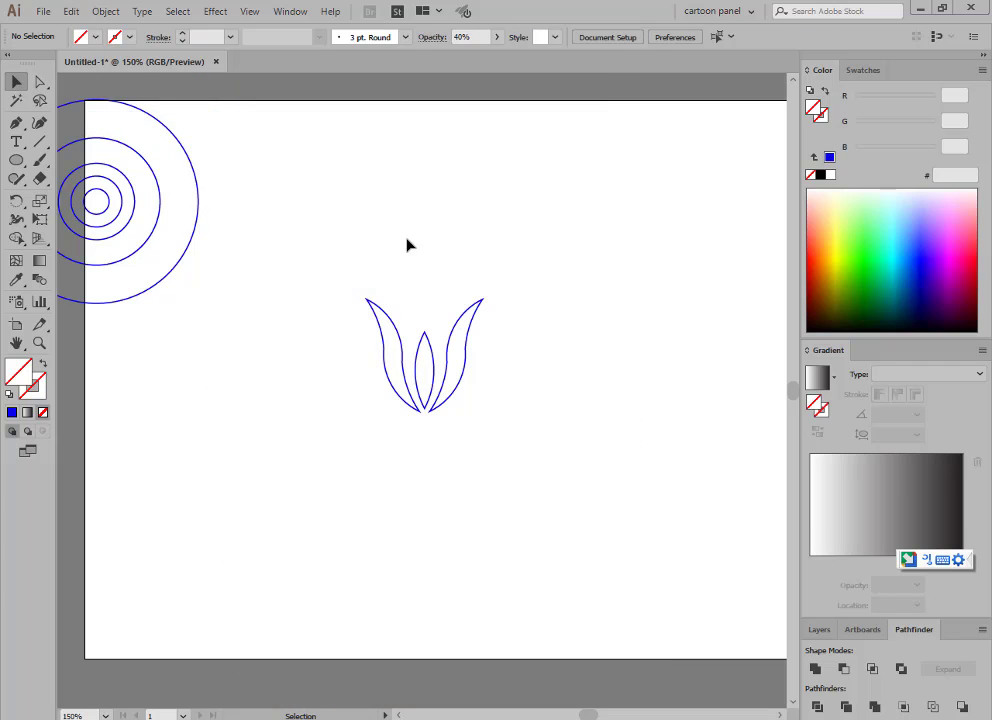
scroll(248, 327, "up", 2)
mouse_move(543, 88)
left_mouse_down()
mouse_move(565, 403)
mouse_move(512, 398)
left_mouse_up()
scroll(350, 384, "down", 3)
Step: Draw a small rectangle above the tulip
left_click(296, 286)
left_click(434, 301)
left_click(465, 332)
left_click(40, 84)
key("ctrl+plus")
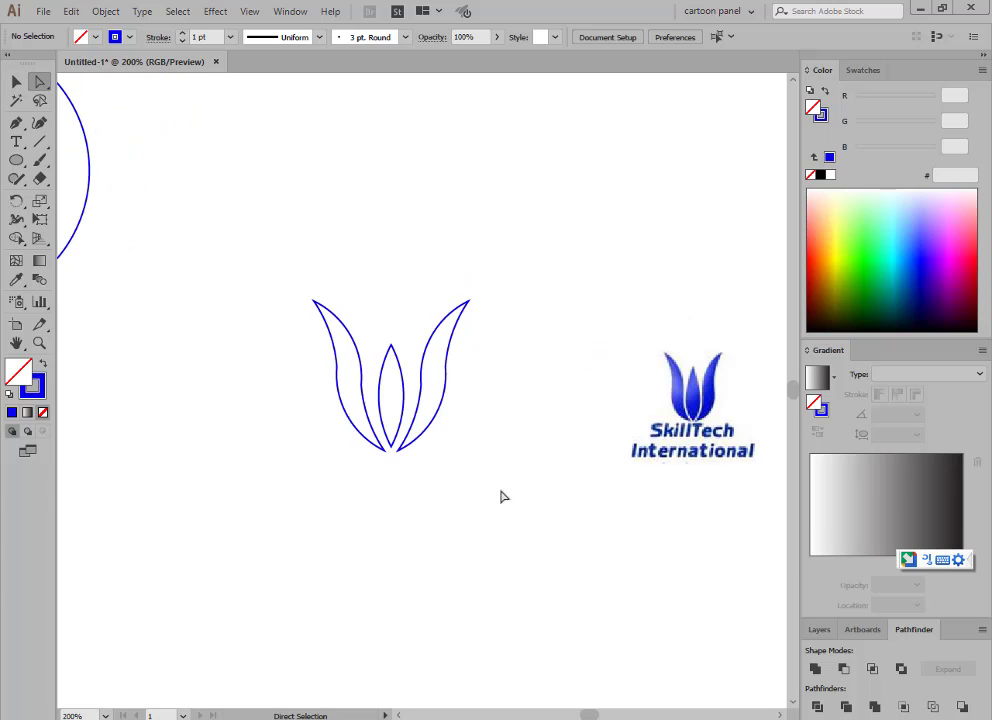
left_click(16, 160)
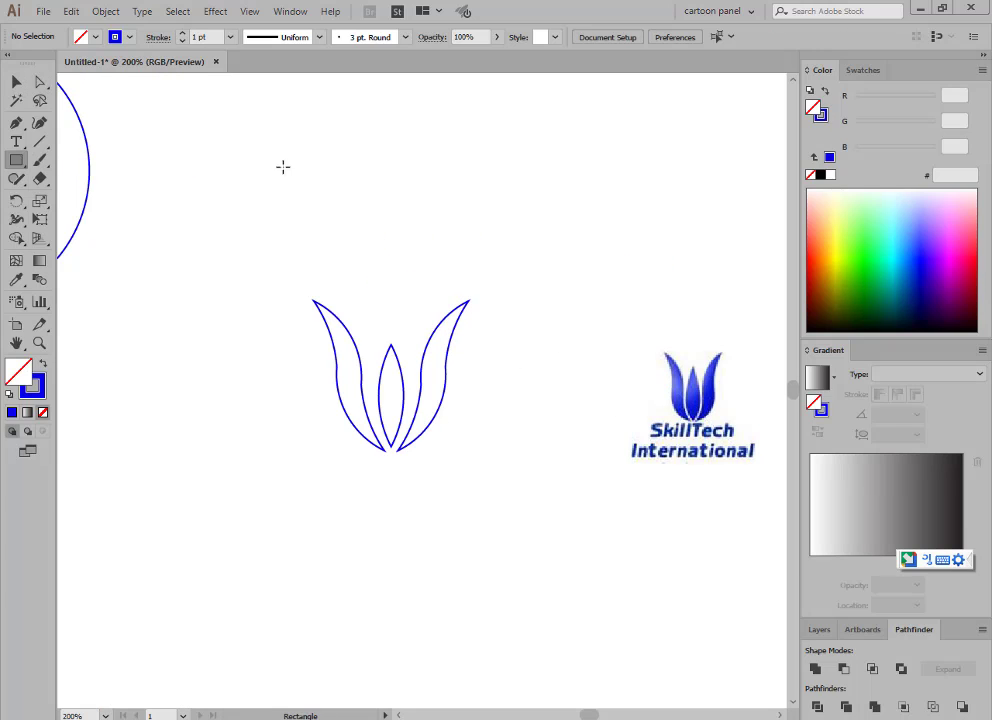
left_click_drag(321, 124, 366, 140)
left_click(17, 81)
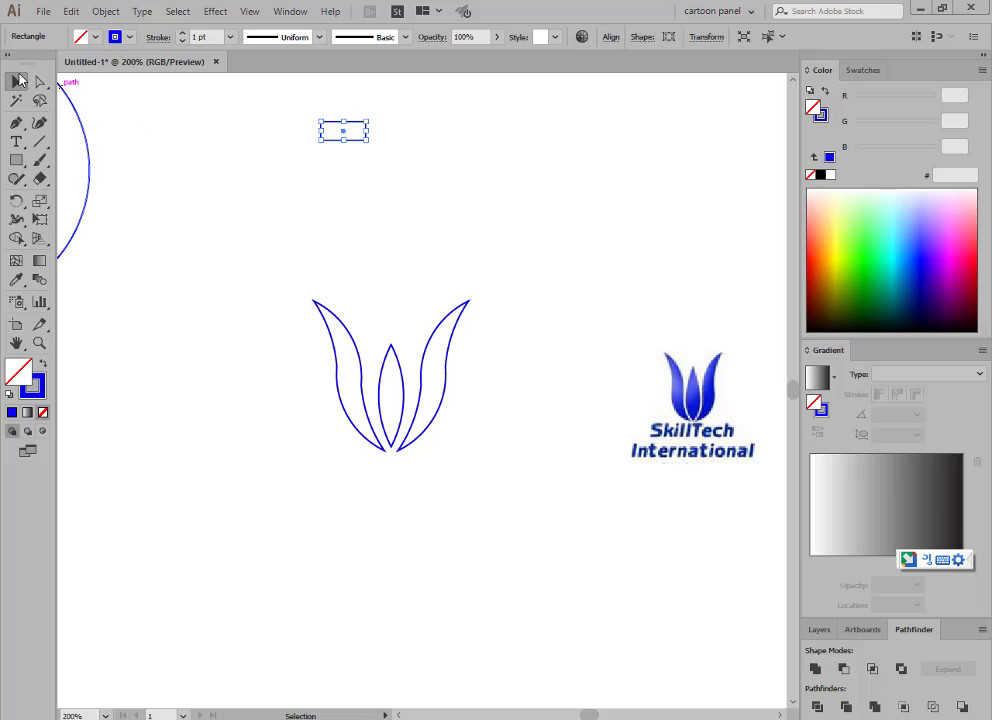
Step: Give the rectangle a solid blue fill and Alt-drag a copy to its right
left_click(44, 364)
left_click(232, 215)
left_click_drag(357, 137, 425, 139)
left_click(411, 182)
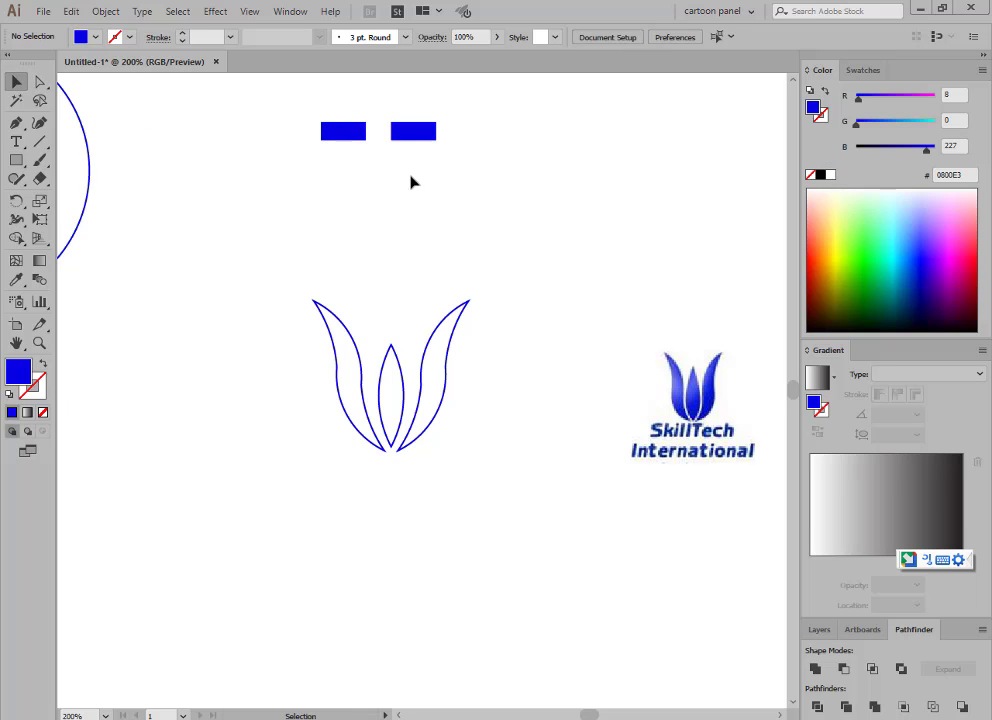
key("ctrl+z")
left_click(348, 199)
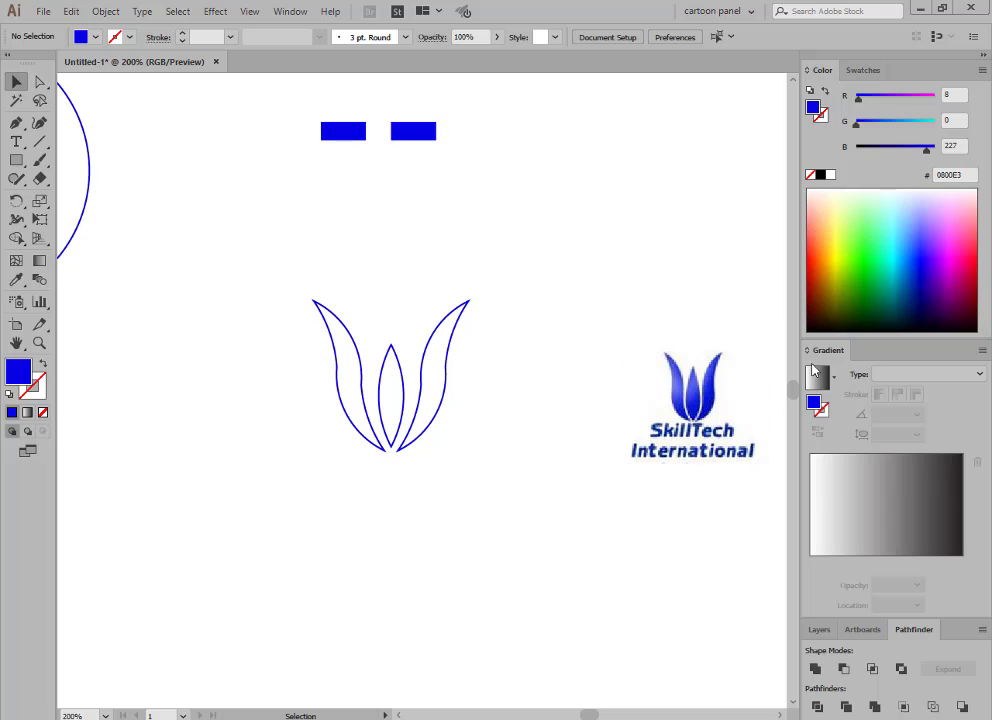
Step: Eyedropper the logo's light blue into the left rectangle
left_click(347, 140)
key("i")
key("ctrl+equal")
key("ctrl+equal")
key("ctrl+equal")
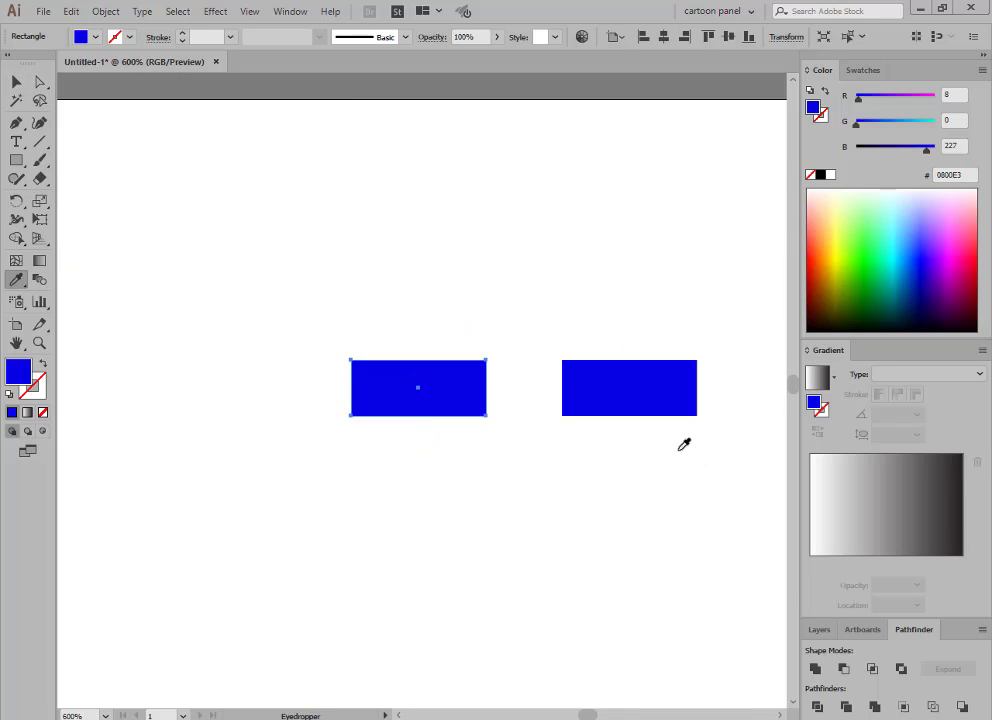
scroll(592, 488, "down", 5)
scroll(592, 488, "down", 2)
scroll(430, 495, "down", 5)
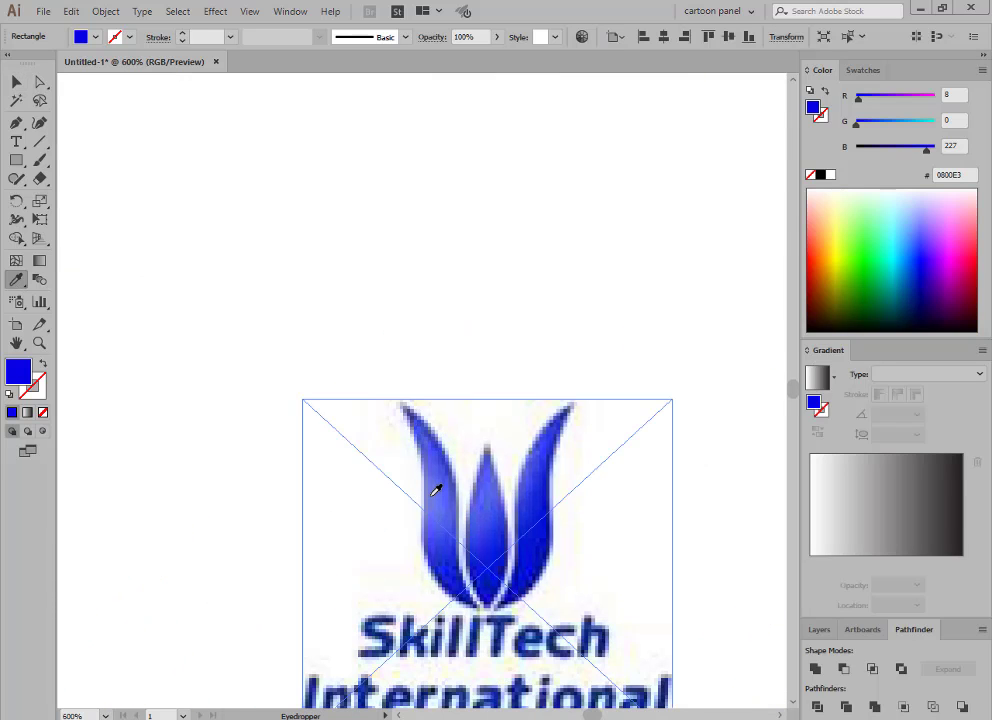
left_click(436, 490)
key("ctrl+minus")
key("ctrl+minus")
scroll(292, 505, "up", 2)
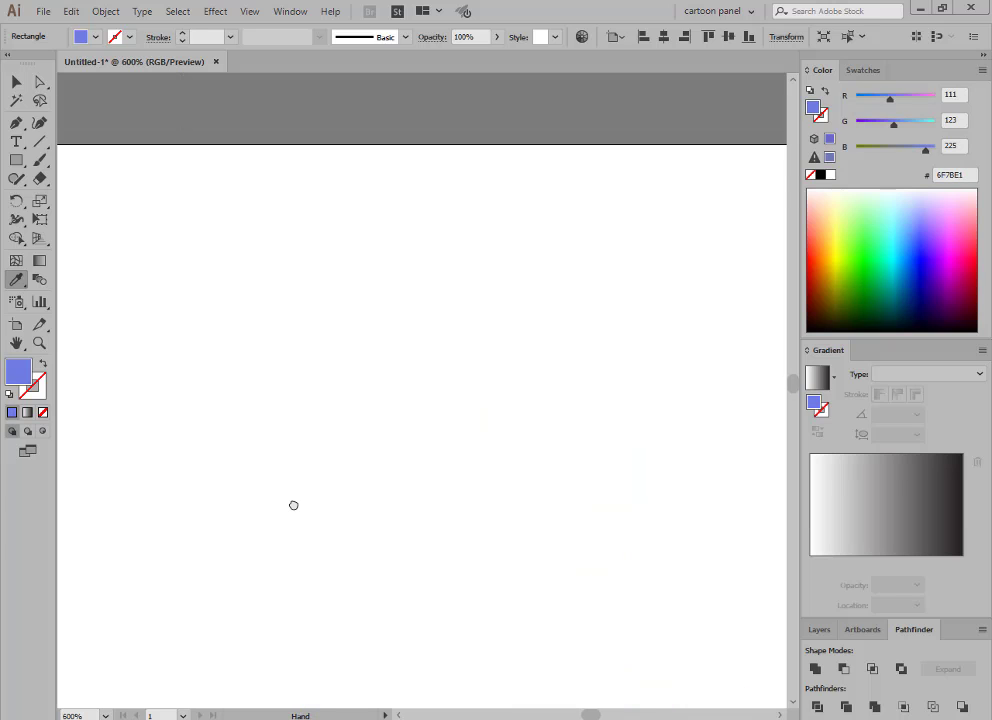
scroll(438, 561, "up", 3)
left_click_drag(438, 561, 226, 317)
scroll(226, 317, "up", 1)
Step: Eyedropper the logo's dark navy blue into the right rectangle
left_click(268, 203)
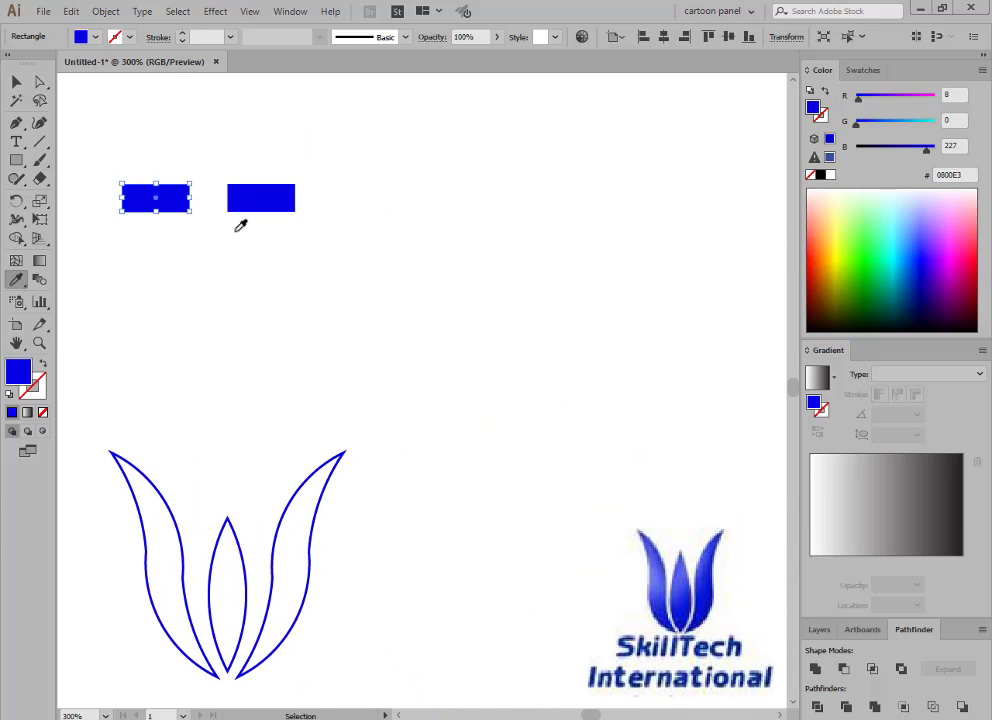
key("ctrl+z")
left_click(137, 183)
key("ctrl+z")
key("v")
key("ctrl+shift+a")
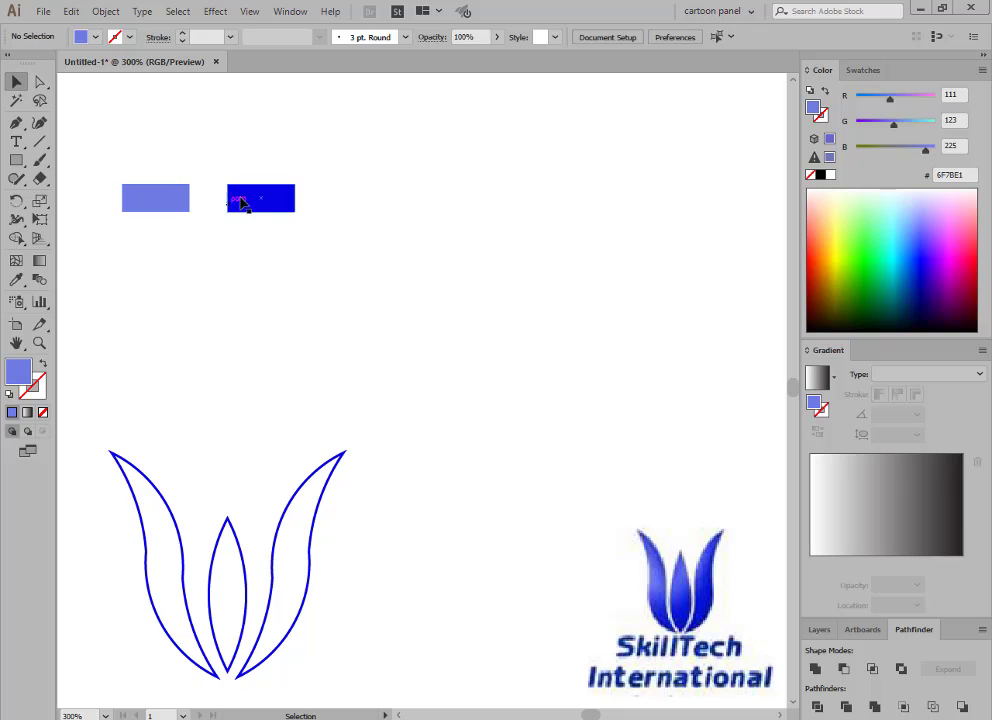
left_click(241, 203)
key("i")
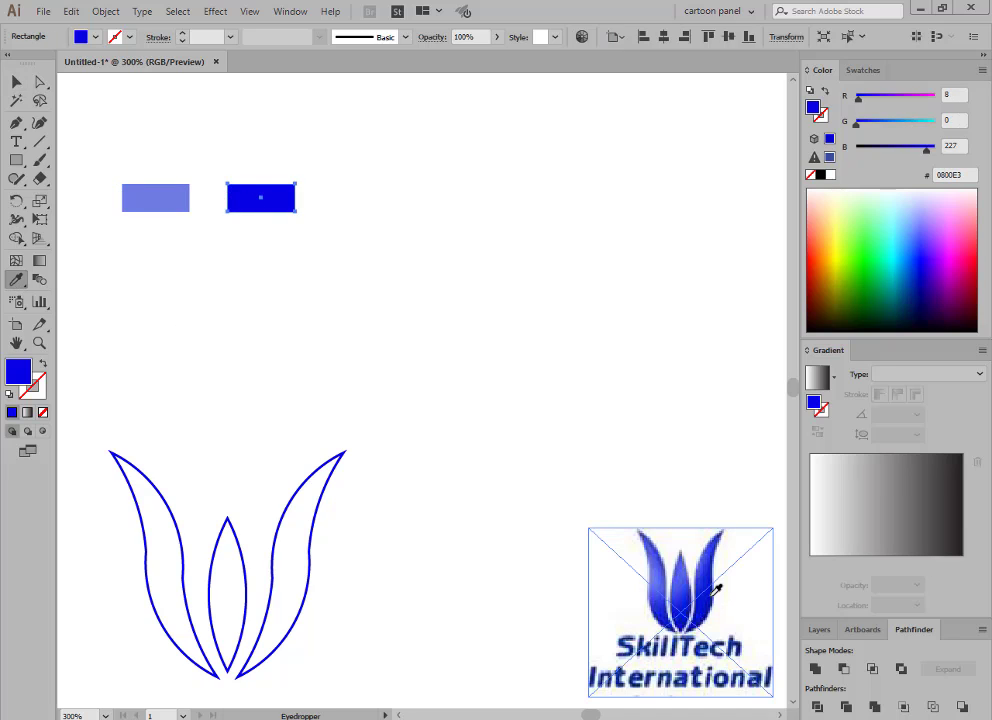
left_click(713, 597)
Step: Apply a linear gradient fill to the light-blue rectangle
key("v")
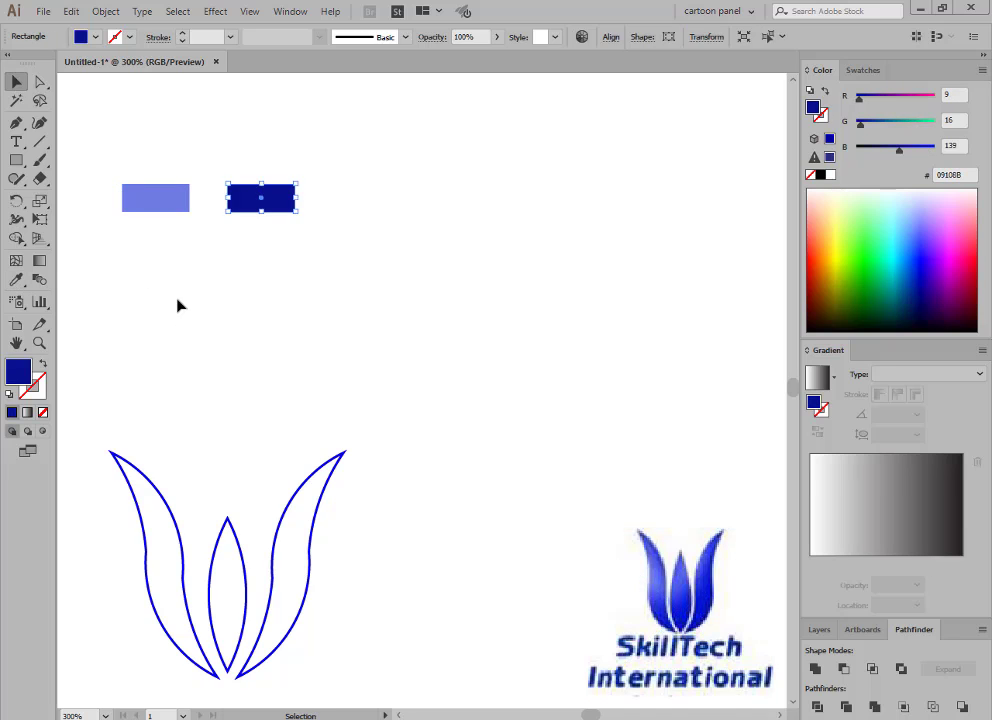
key("ctrl+shift+a")
key("period")
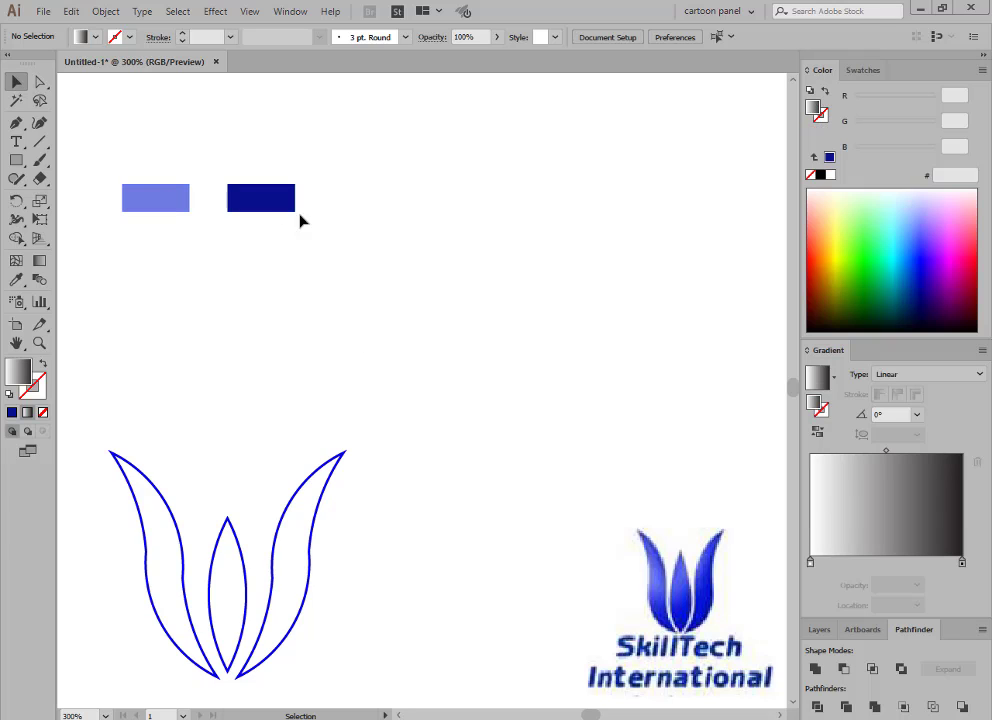
left_click(158, 198)
left_click(817, 376)
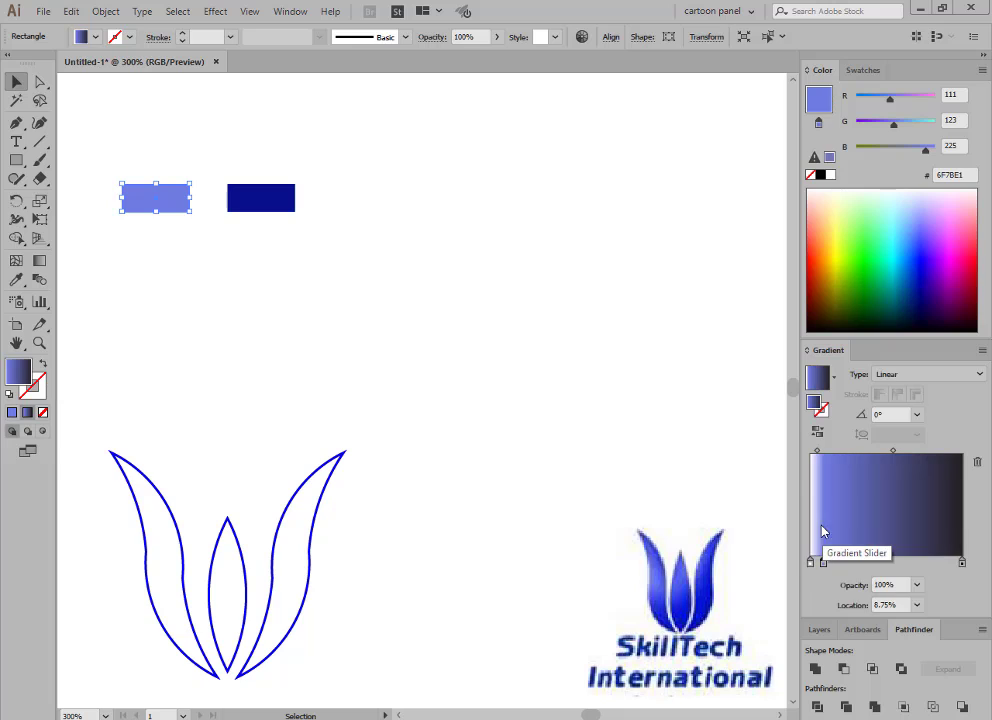
Step: Add the dark navy as the gradient's right-end color stop
left_click(815, 563)
left_click(268, 205)
left_click(330, 276)
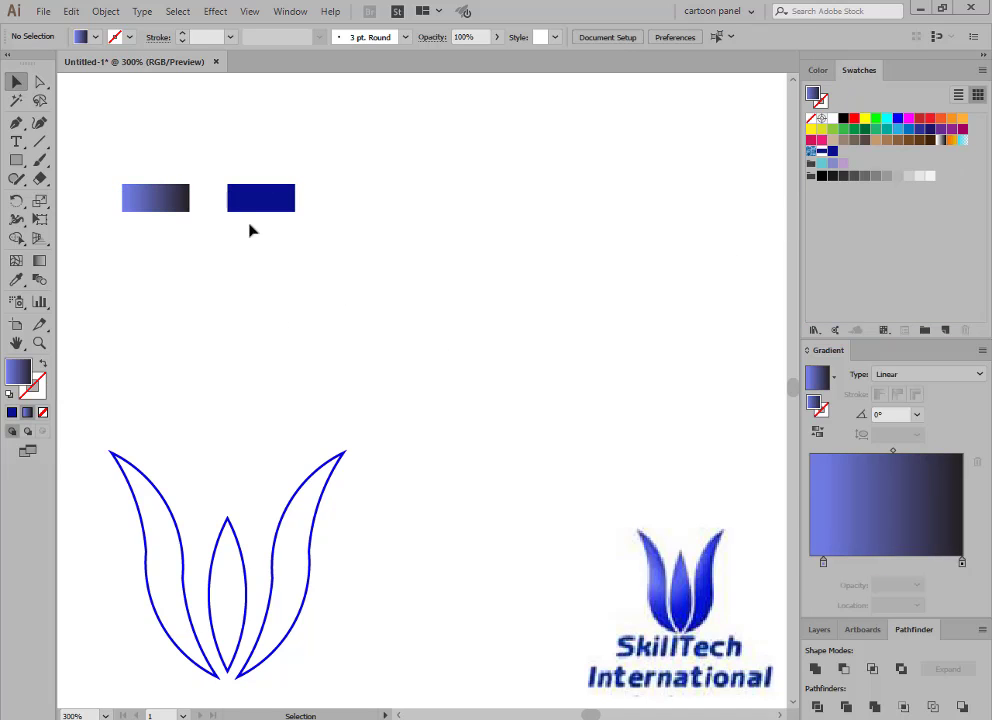
left_click(155, 198)
left_click_drag(835, 153, 941, 562)
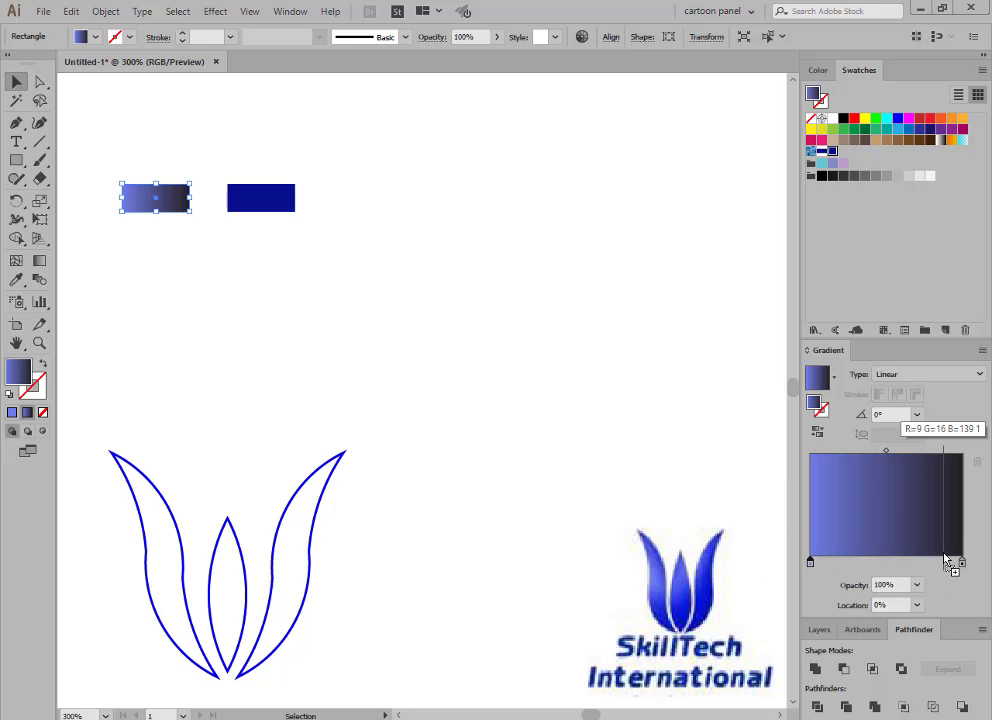
Step: Delete the solid dark-blue rectangle
left_click_drag(226, 162, 394, 294)
key("Delete")
mouse_move(305, 419)
left_mouse_down()
mouse_move(367, 224)
mouse_move(436, 430)
left_mouse_up()
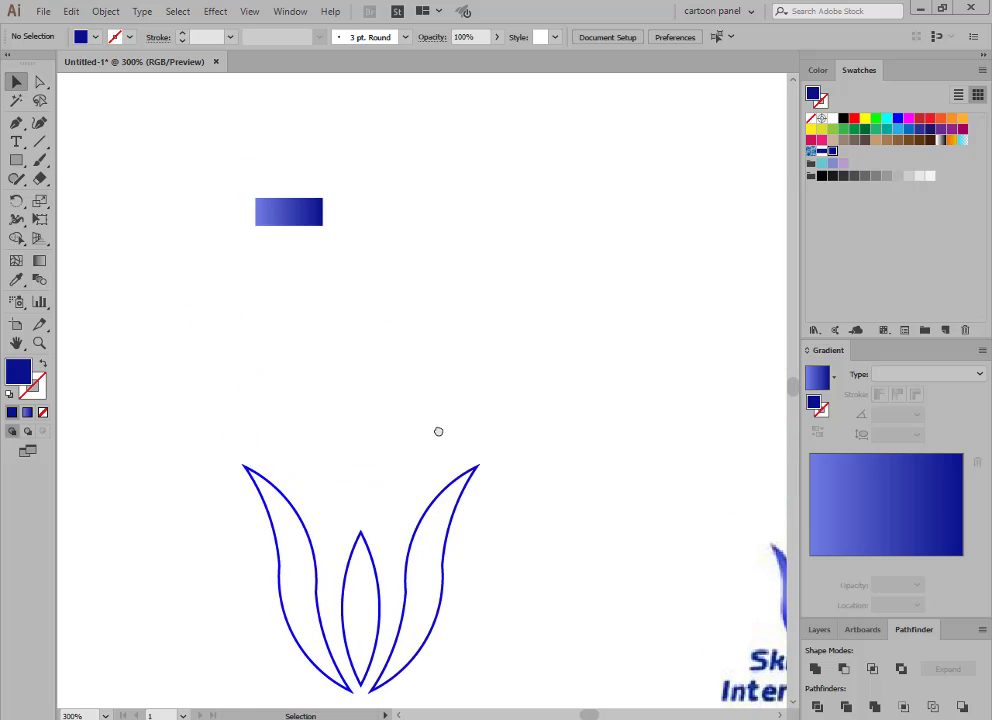
Step: Zoom out to 200% and ungroup the tulip into three separate petals
key("ctrl+minus")
left_click_drag(374, 427, 280, 507)
left_click_drag(337, 421, 288, 474)
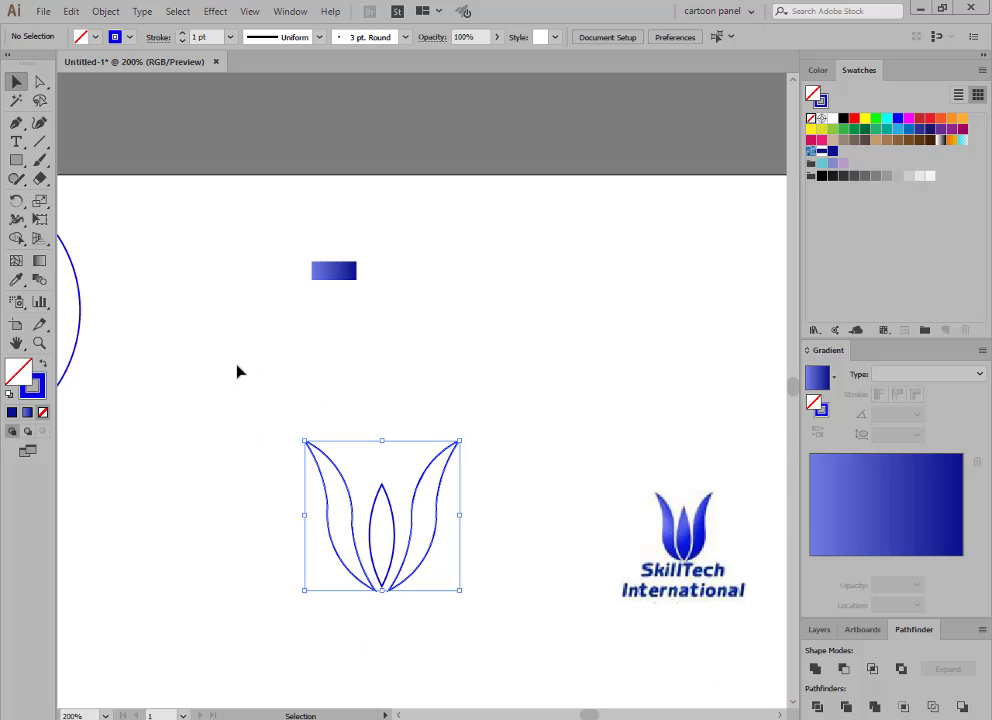
right_click(340, 470)
key("Escape")
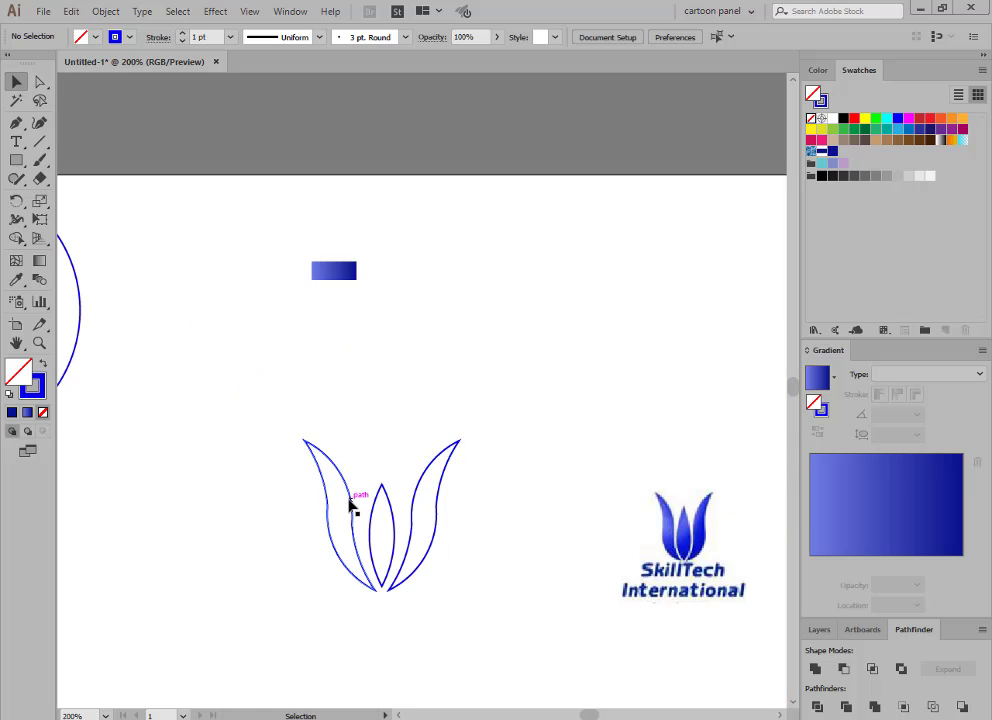
right_click(343, 496)
left_click(420, 381)
Step: Copy the sample rectangle's blue gradient onto the left and right petals with the Eyedropper
left_click(342, 480)
left_click(16, 279)
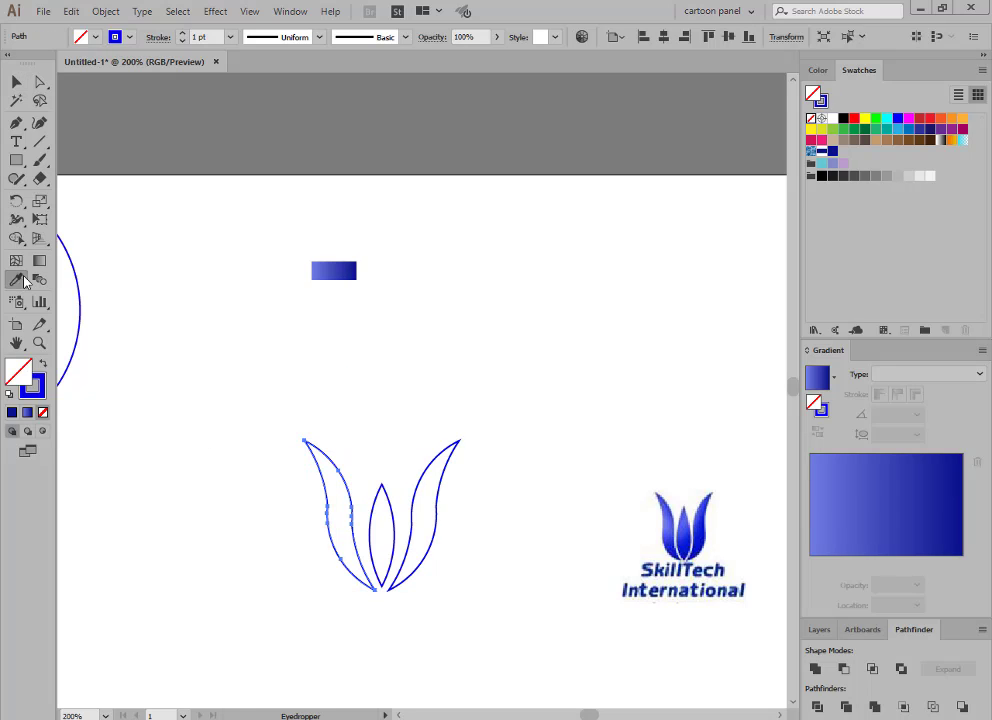
left_click(333, 270)
left_click(16, 82)
left_click(436, 476)
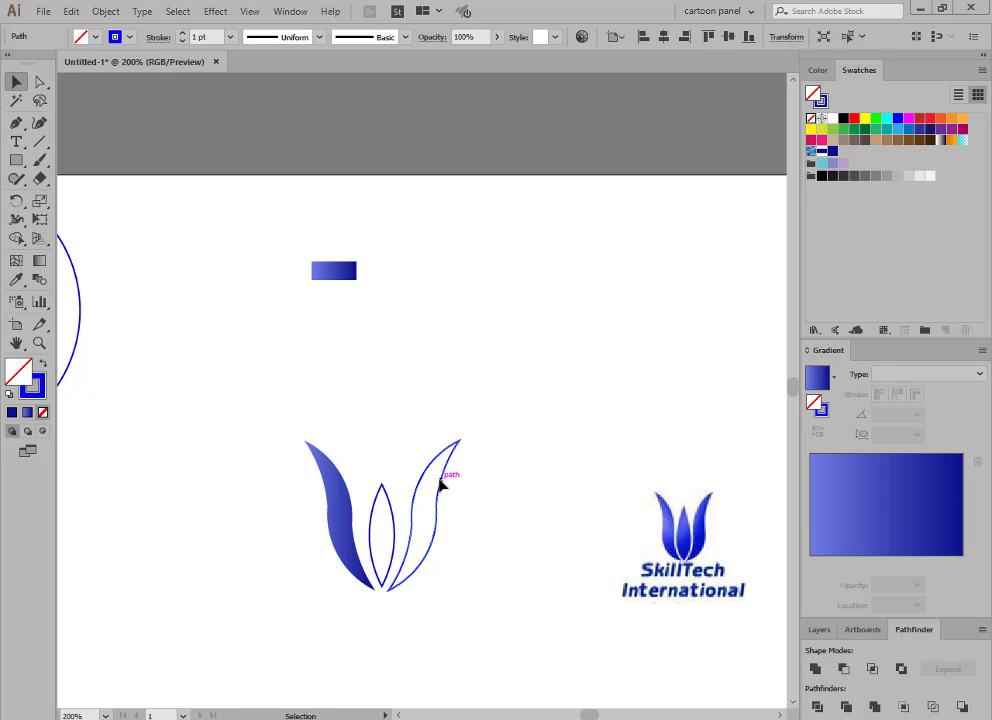
left_click(16, 279)
left_click(316, 268)
left_click(16, 82)
Step: Apply the same blue gradient to the middle petal with the Eyedropper
left_click(250, 390)
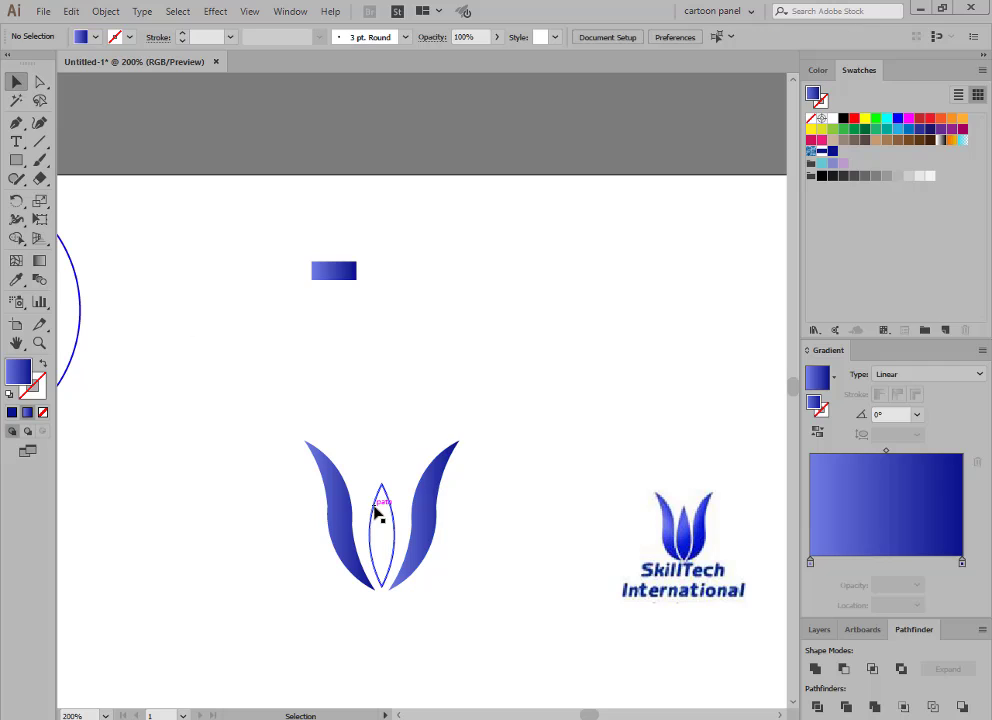
left_click(376, 514)
left_click(16, 279)
left_click(343, 266)
left_click(16, 82)
left_click(235, 279)
Step: Nudge the right petal slightly toward the middle petal
scroll(235, 279, "down", 3)
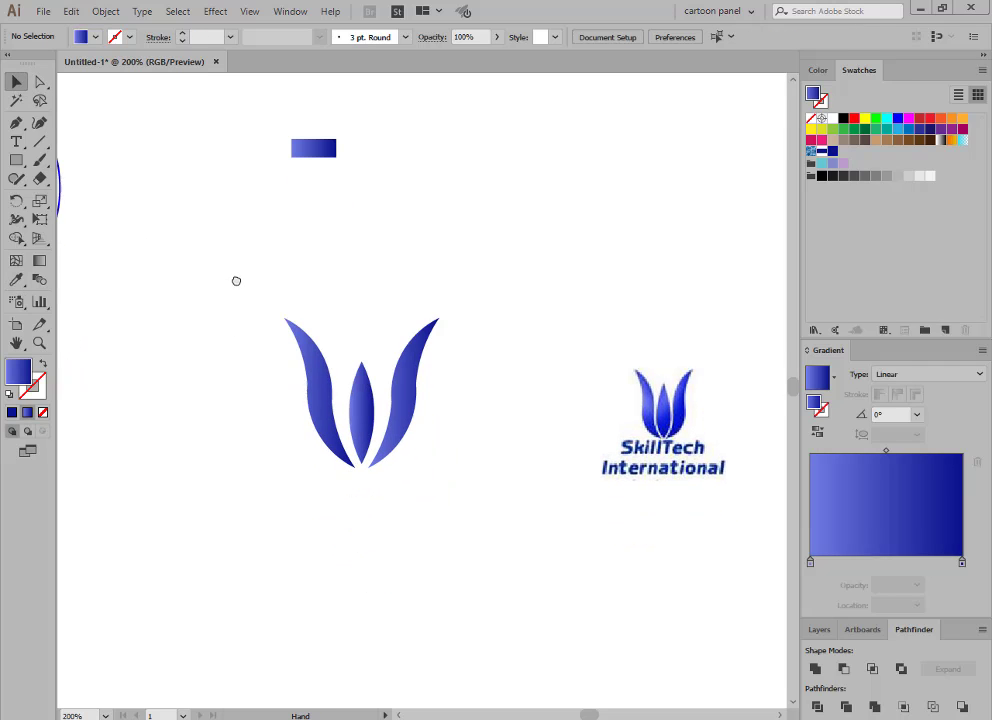
left_click_drag(333, 458, 273, 453)
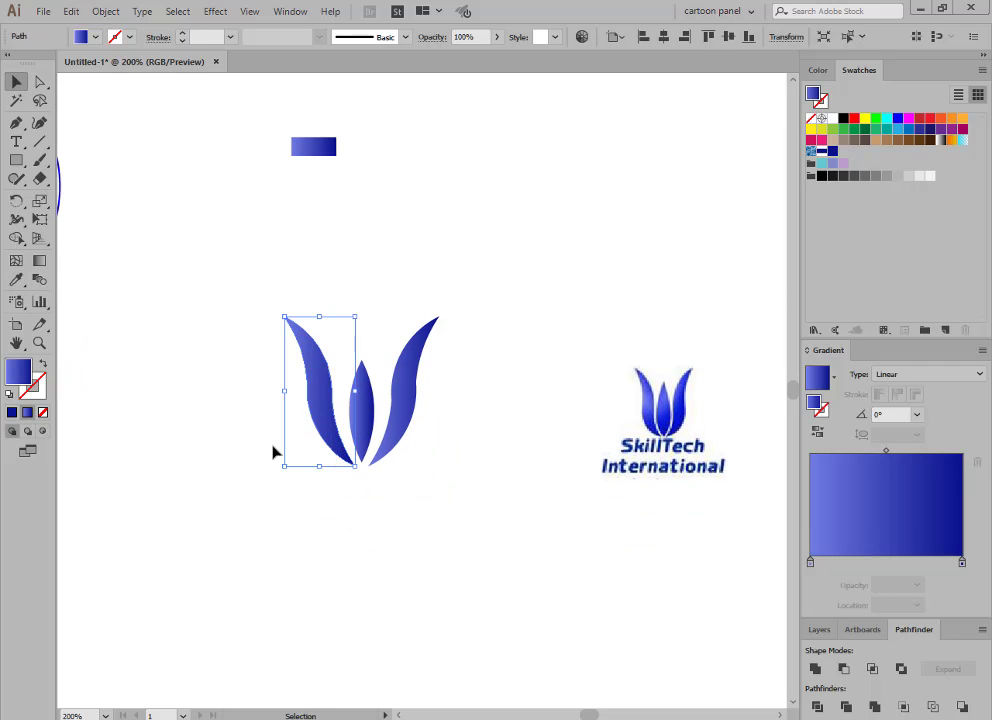
left_click(250, 404)
left_click(310, 380)
left_click(362, 400, "shift")
left_click(410, 390, "shift")
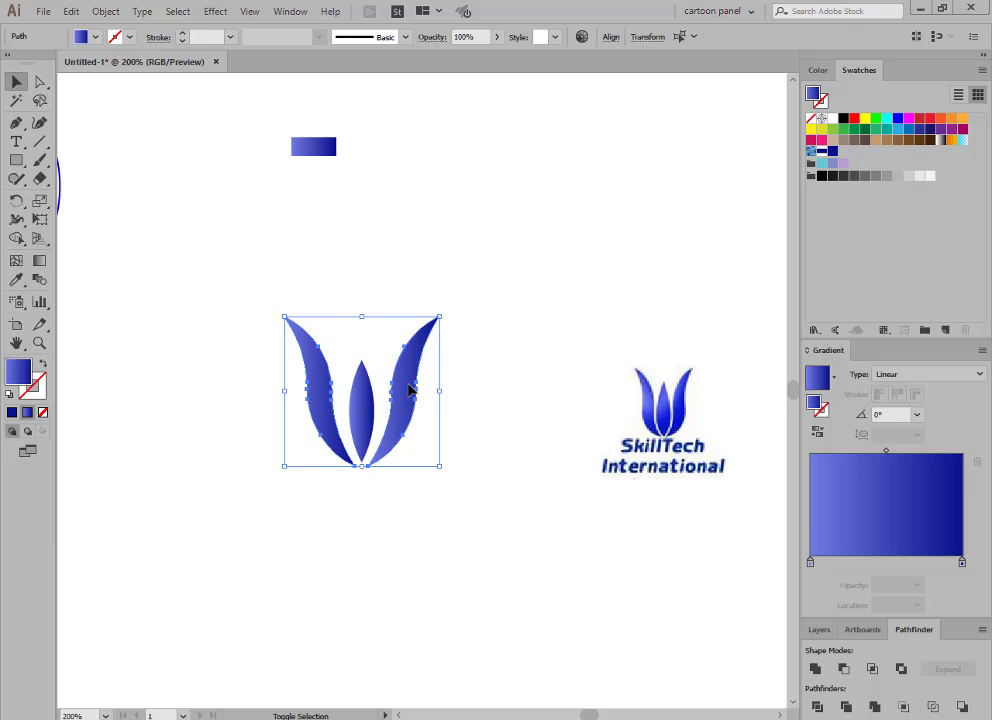
left_click(416, 392)
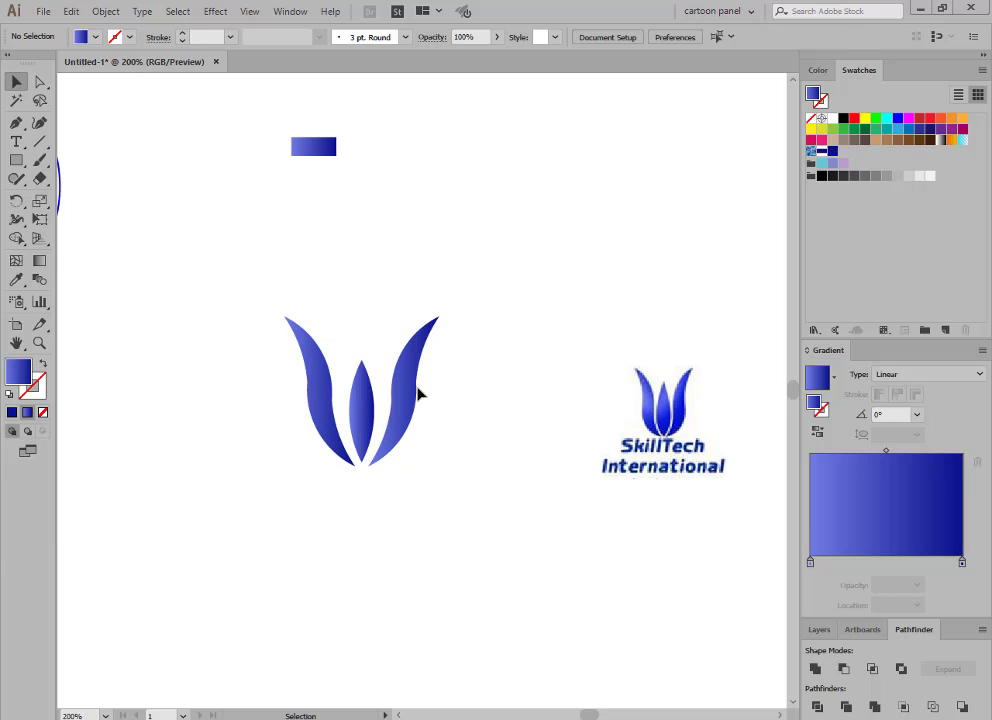
left_click_drag(411, 391, 409, 392)
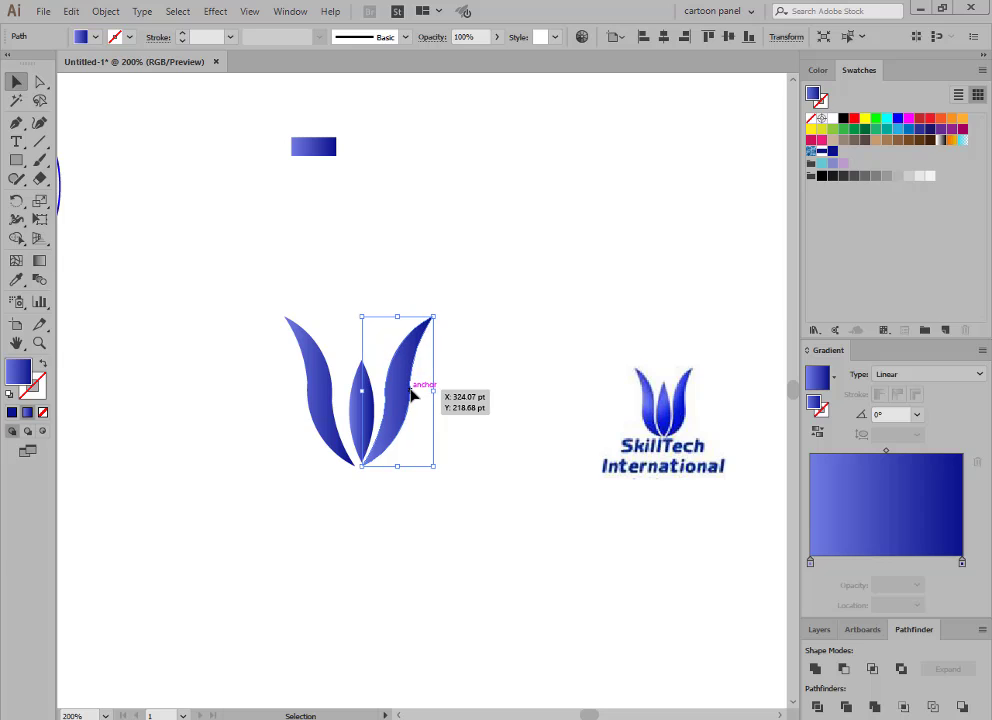
Step: Shift the left petal slightly right and nudge the right petal right and up
left_click(306, 394)
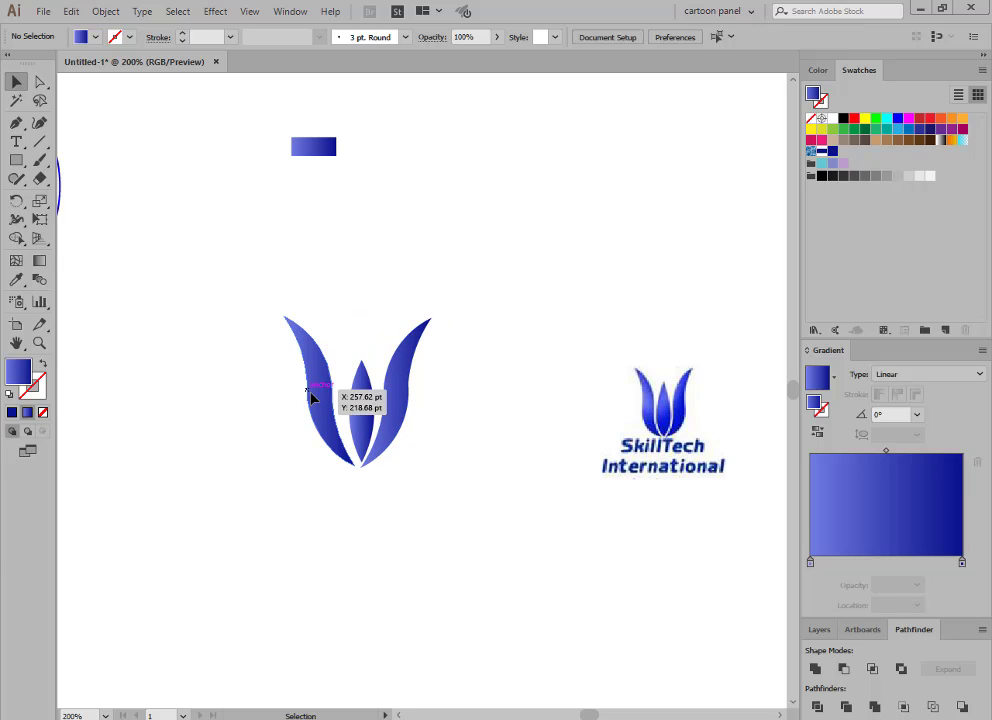
left_click_drag(310, 394, 313, 397)
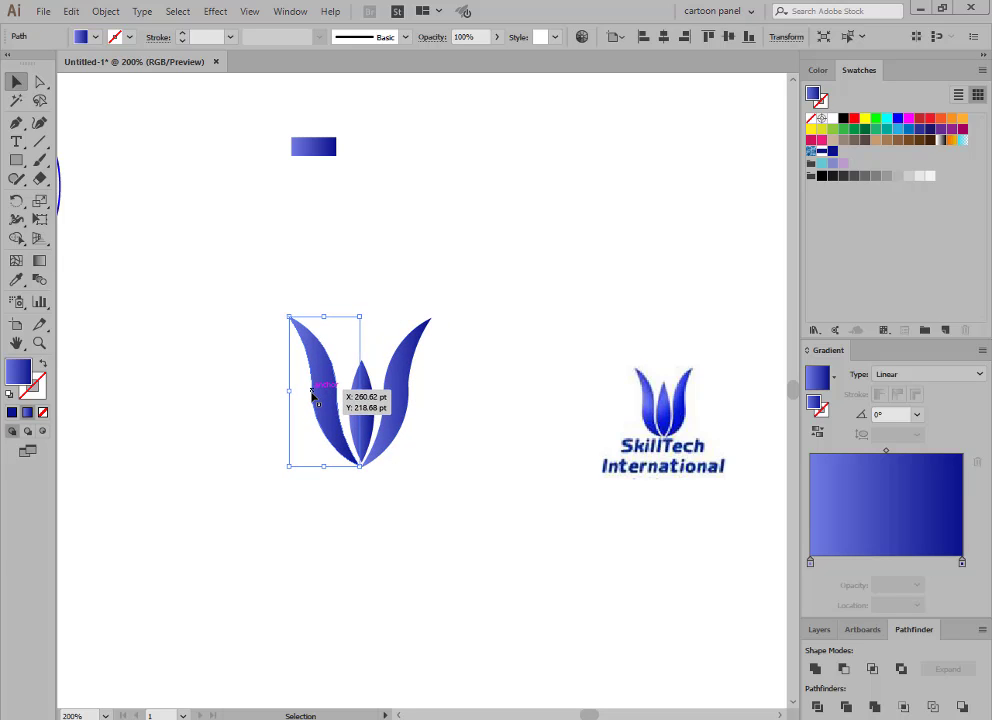
left_click(590, 470)
left_click(405, 408)
key("Right")
key("Up")
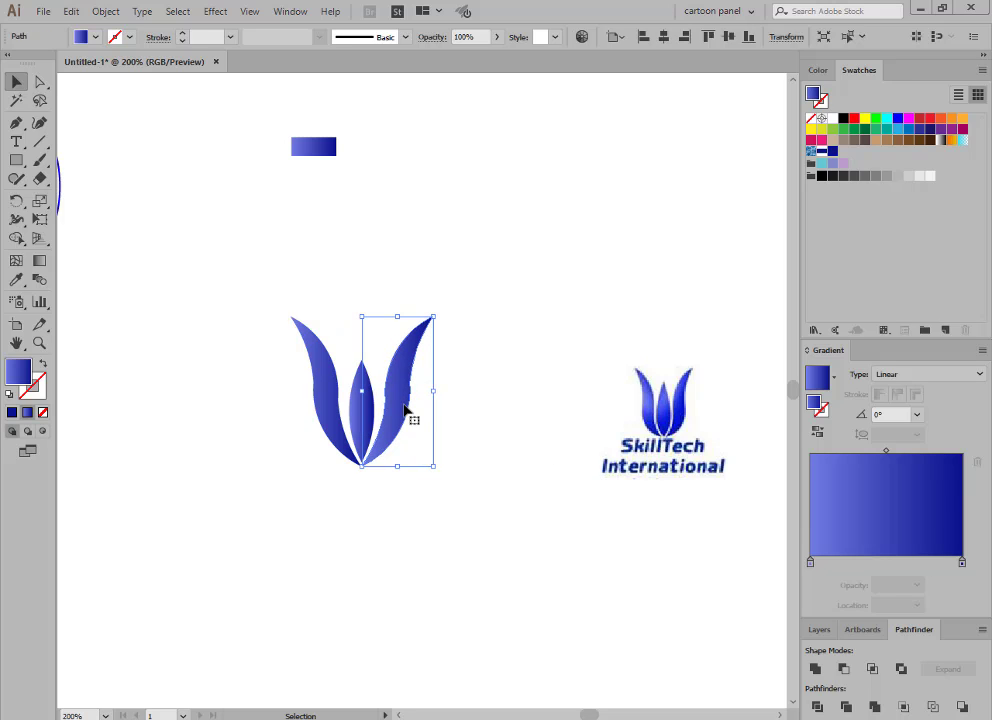
left_click(455, 455)
Step: Group the three petals into one tulip and start a text line beneath it
left_click_drag(213, 279, 434, 467)
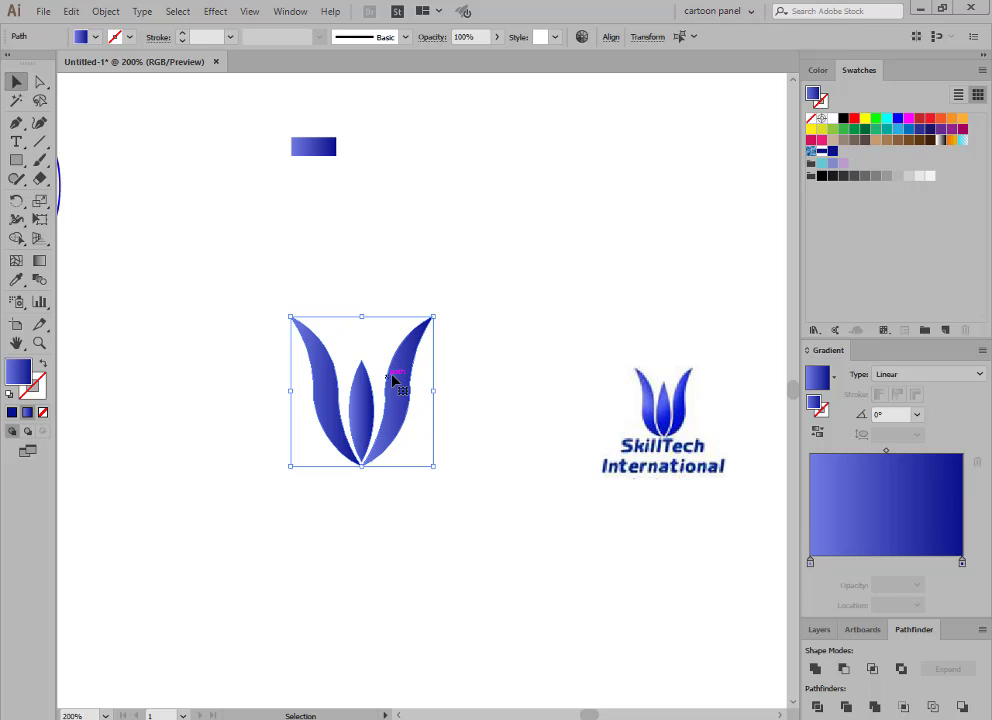
right_click(394, 380)
left_click(433, 470)
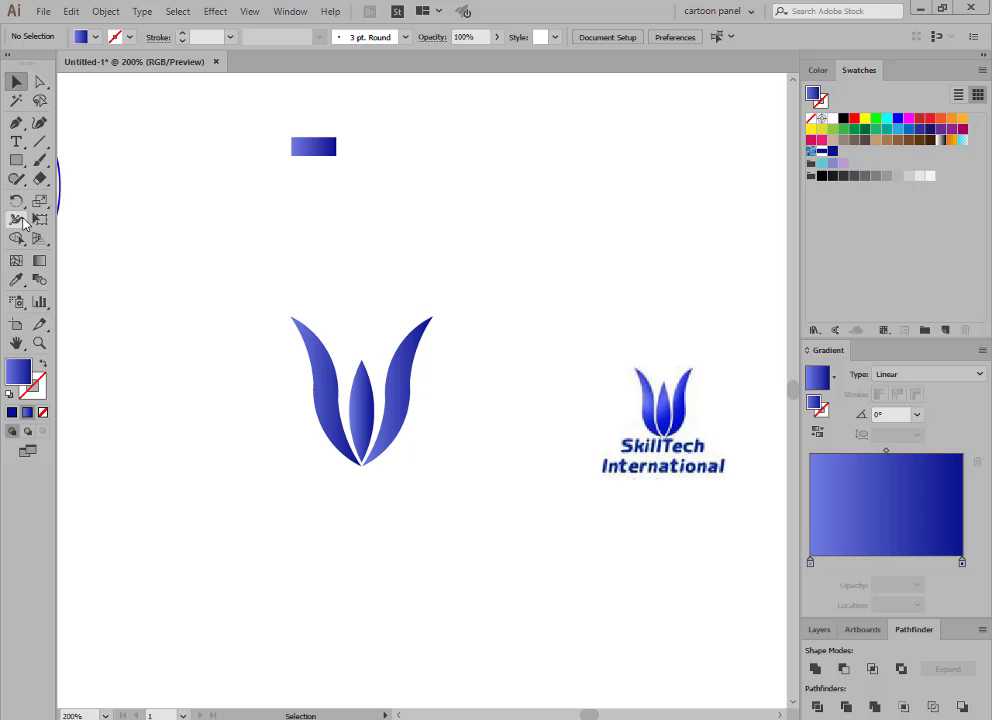
left_click(22, 145)
left_click(312, 490)
Step: Enter 'SkillTech International' below the tulip and convert it to outlines
key("BackSpace")
type("SkillTech International")
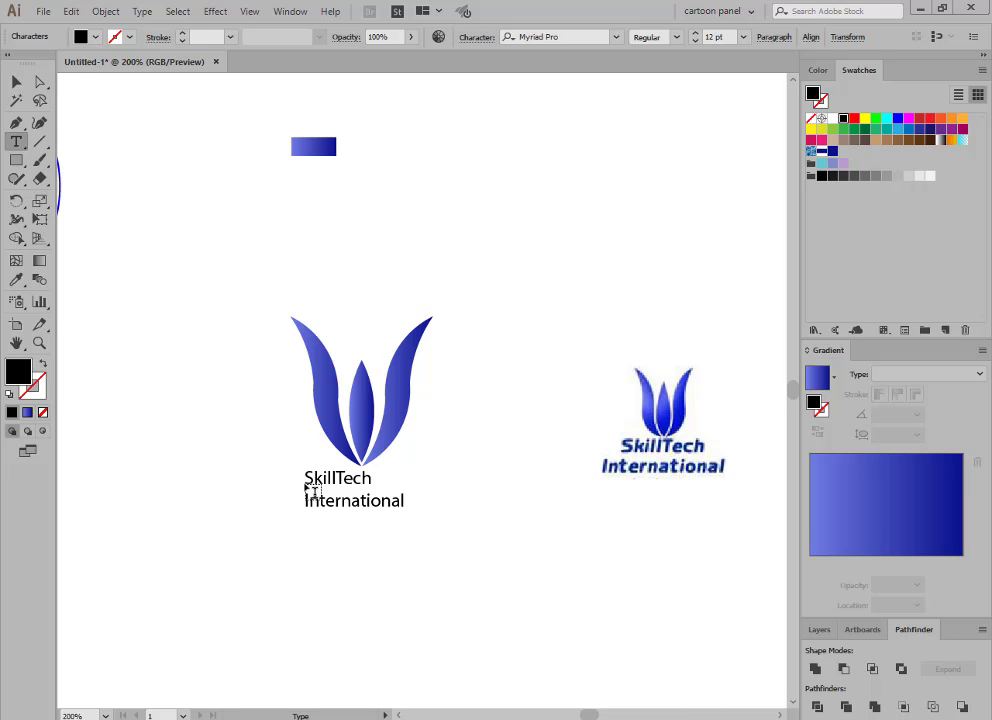
left_click(16, 81)
right_click(316, 479)
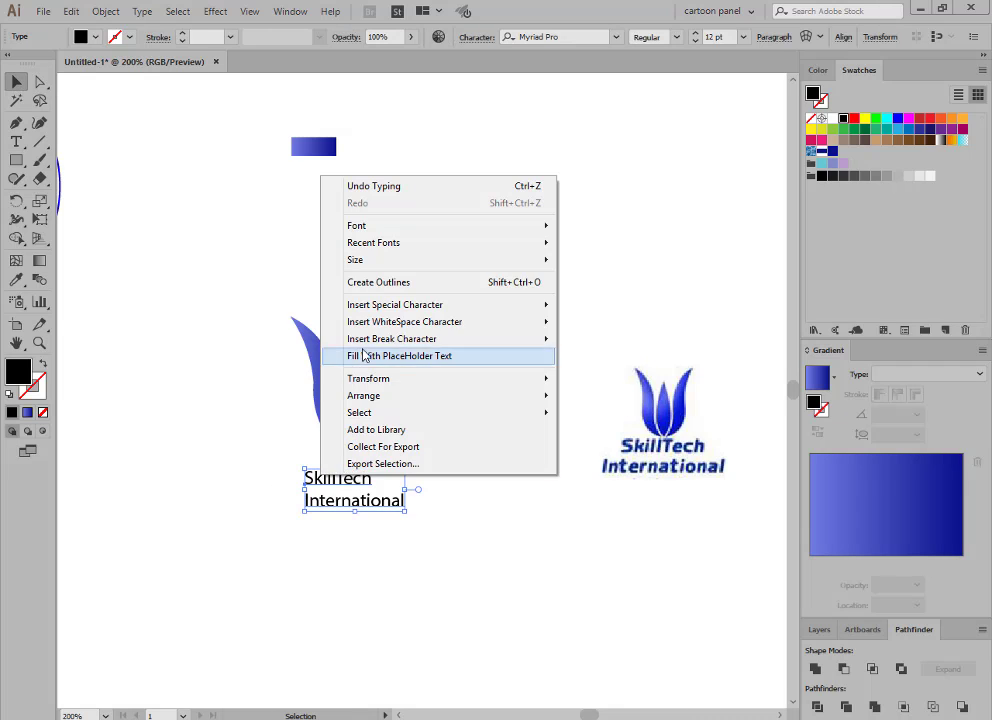
left_click(363, 283)
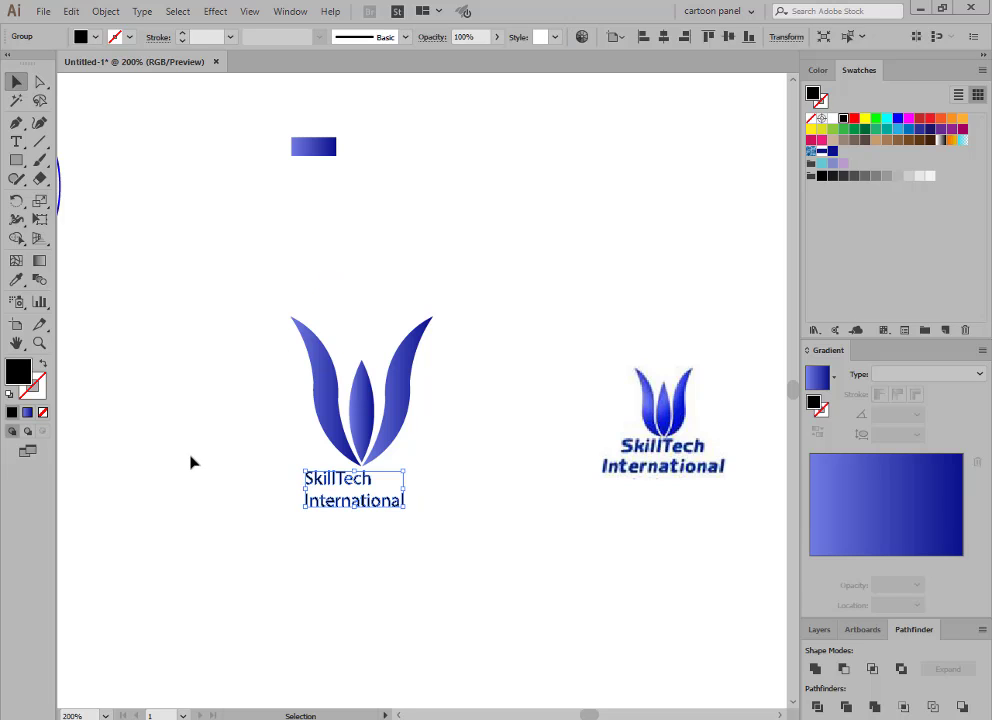
Step: Ungroup the outlined lettering into separate word shapes
right_click(330, 479)
left_click(295, 496)
left_click_drag(296, 499, 376, 508)
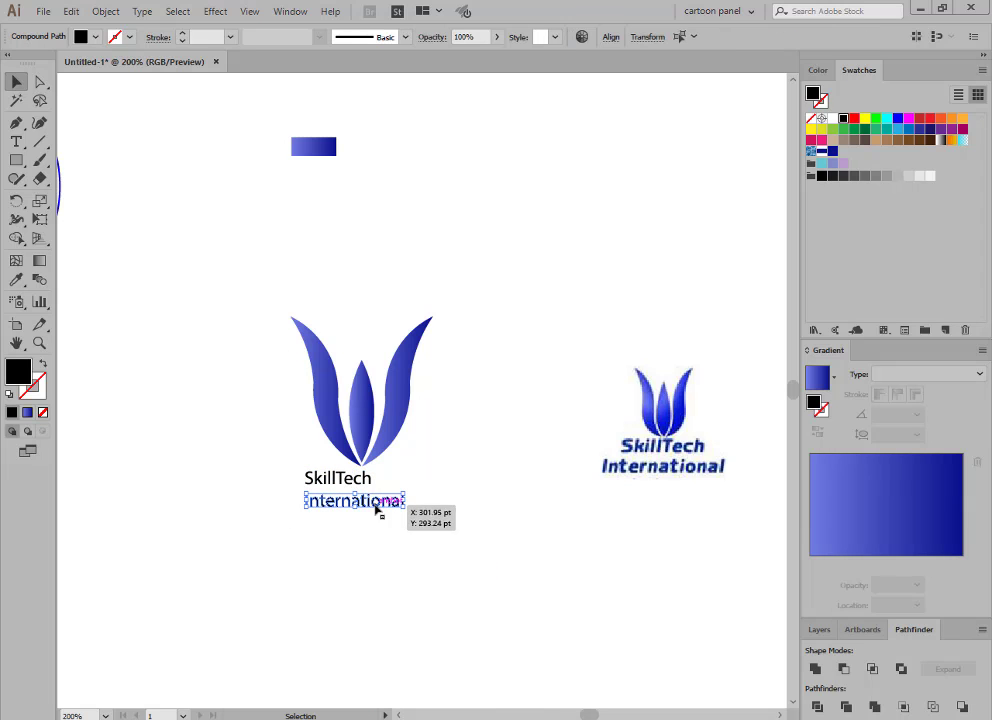
right_click(376, 507)
left_click(325, 481)
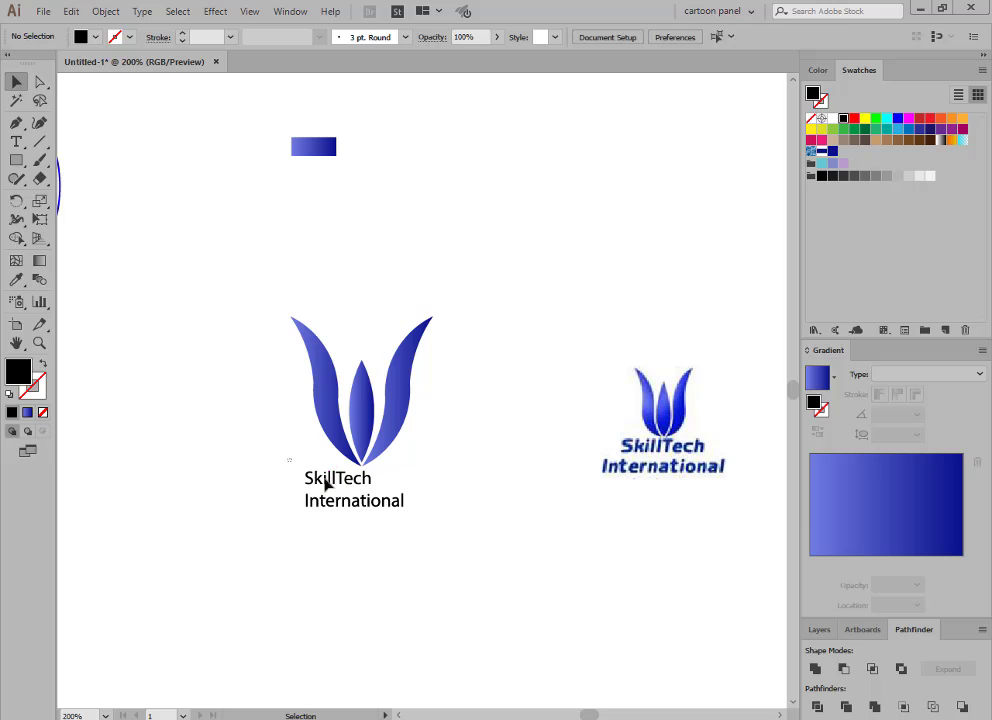
left_click_drag(288, 463, 390, 485)
left_click(310, 478)
right_click(331, 483)
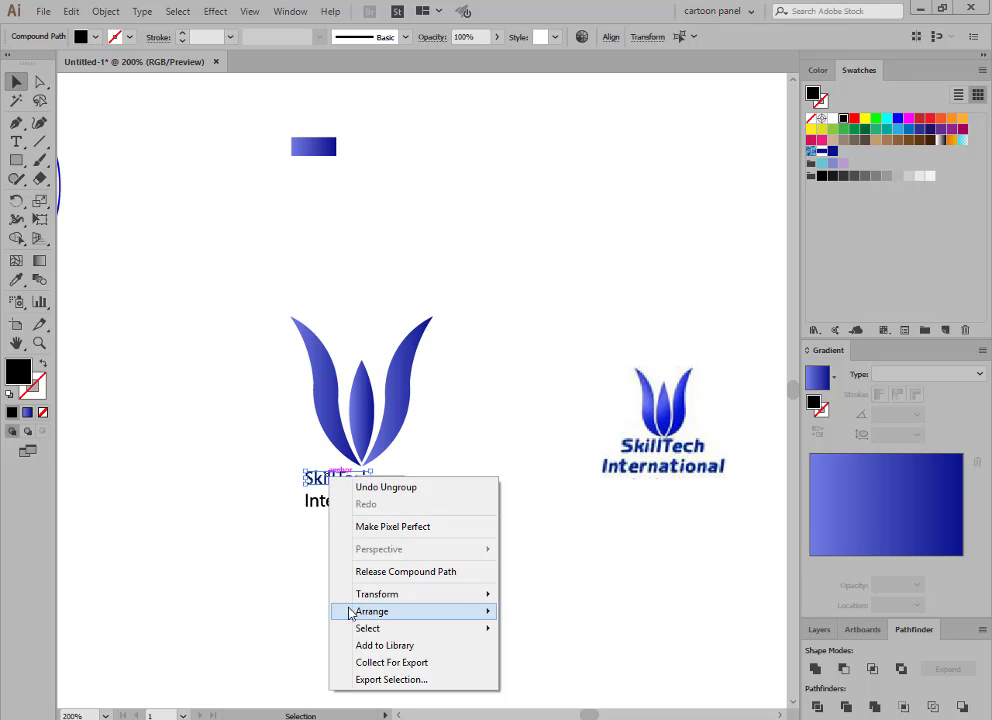
key("Escape")
Step: Group the 'International' letters together with Ctrl+G
key("a")
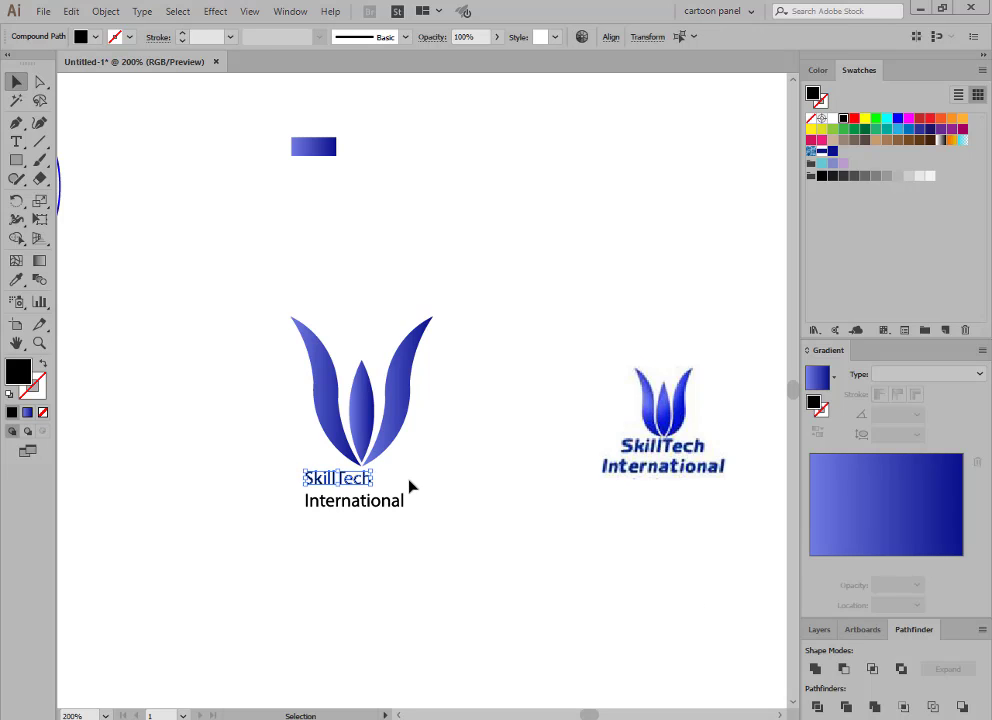
left_click(299, 479)
left_click(348, 554)
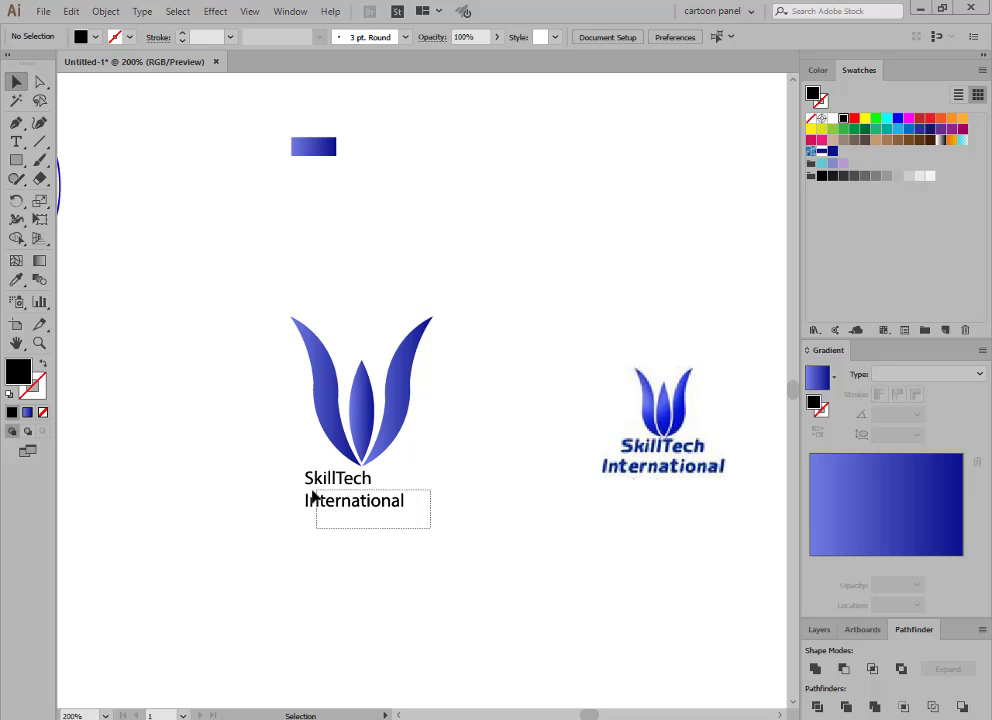
left_click_drag(313, 497, 292, 496)
key("ctrl+g")
left_click(340, 479)
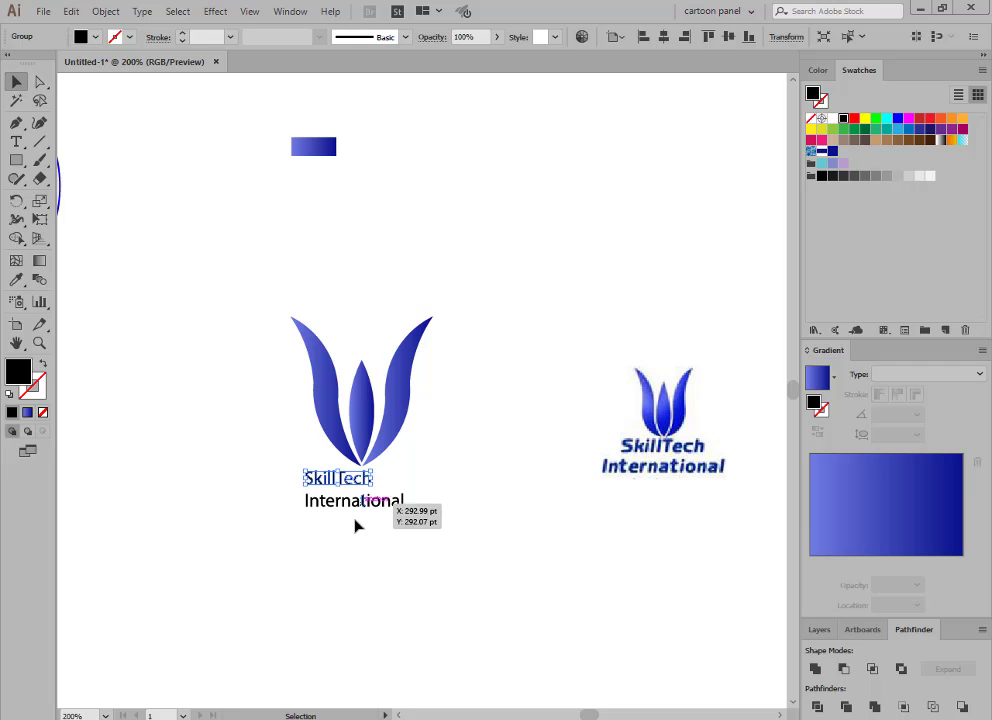
Step: Move 'International' aside, enlarge 'SkillTech' to the tulip's width and centre it beneath the tulip
left_click_drag(355, 508, 224, 628)
mouse_move(372, 487)
left_mouse_down()
mouse_move(441, 509)
mouse_move(434, 498)
left_mouse_up()
left_click(252, 325)
left_click(397, 430)
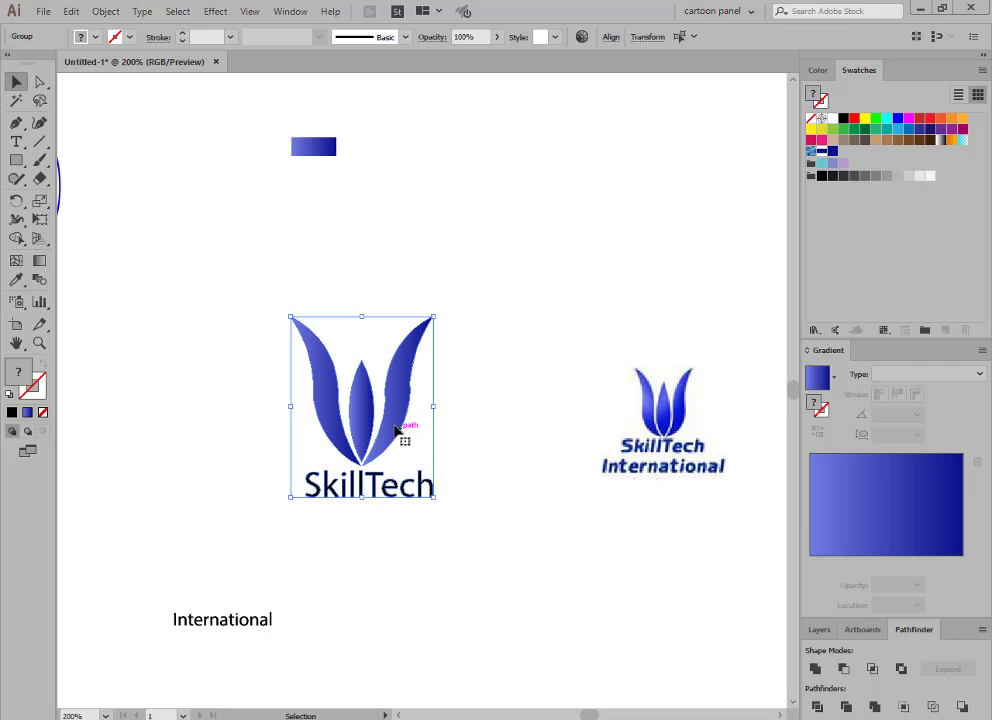
mouse_move(505, 394)
left_mouse_down()
mouse_move(286, 399)
mouse_move(411, 395)
mouse_move(374, 392)
left_mouse_up()
right_click(325, 383)
key("Escape")
right_click(374, 392)
left_click(348, 405)
left_click(412, 418)
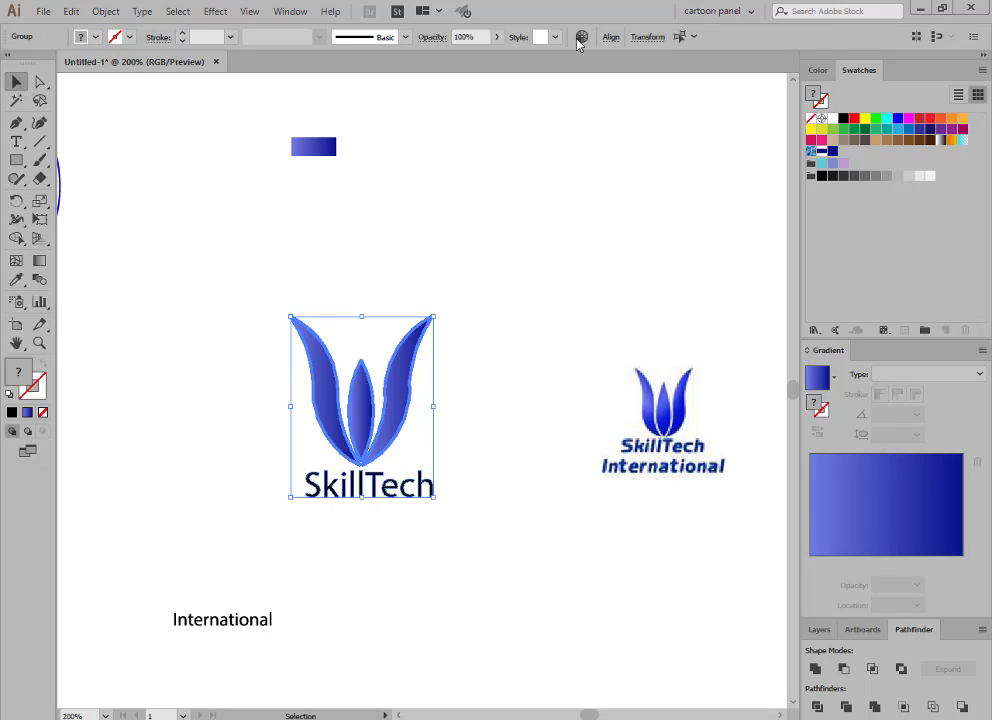
left_click(611, 37)
left_click(525, 350)
Step: Give 'SkillTech' the rectangle's blue gradient using the Eyedropper
left_click(372, 494)
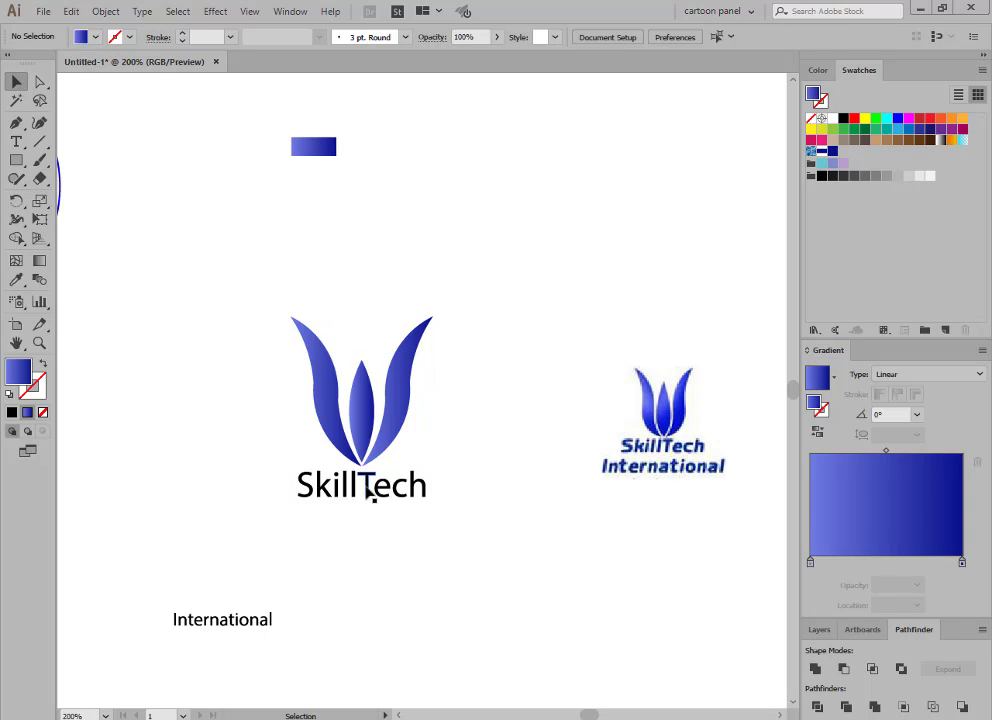
left_click(16, 279)
left_click(318, 144)
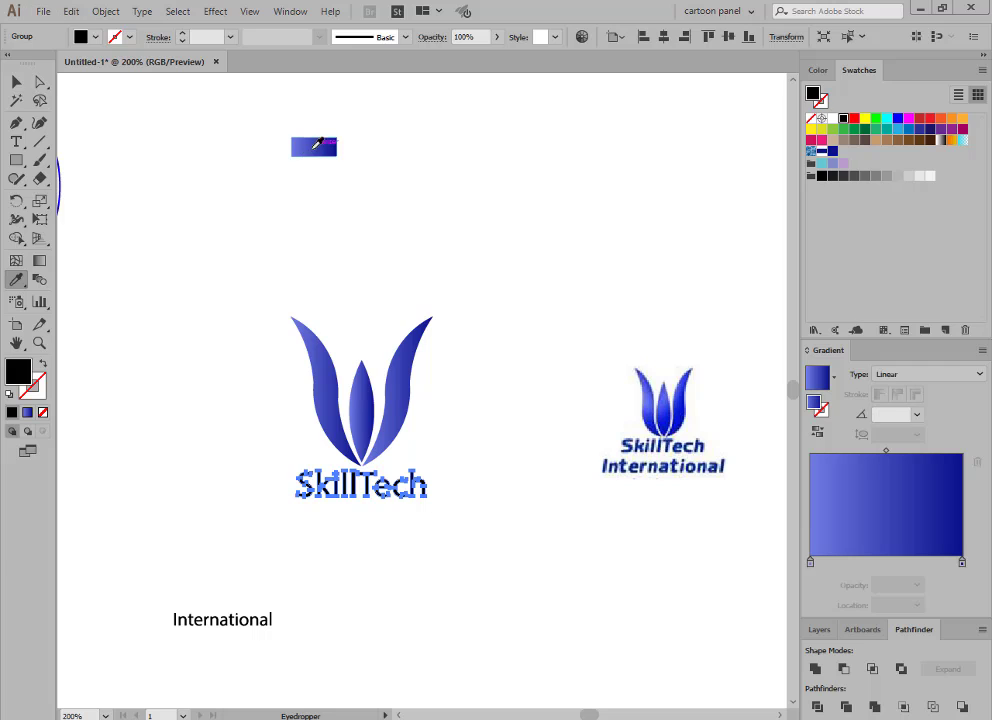
key("v")
left_click(213, 514)
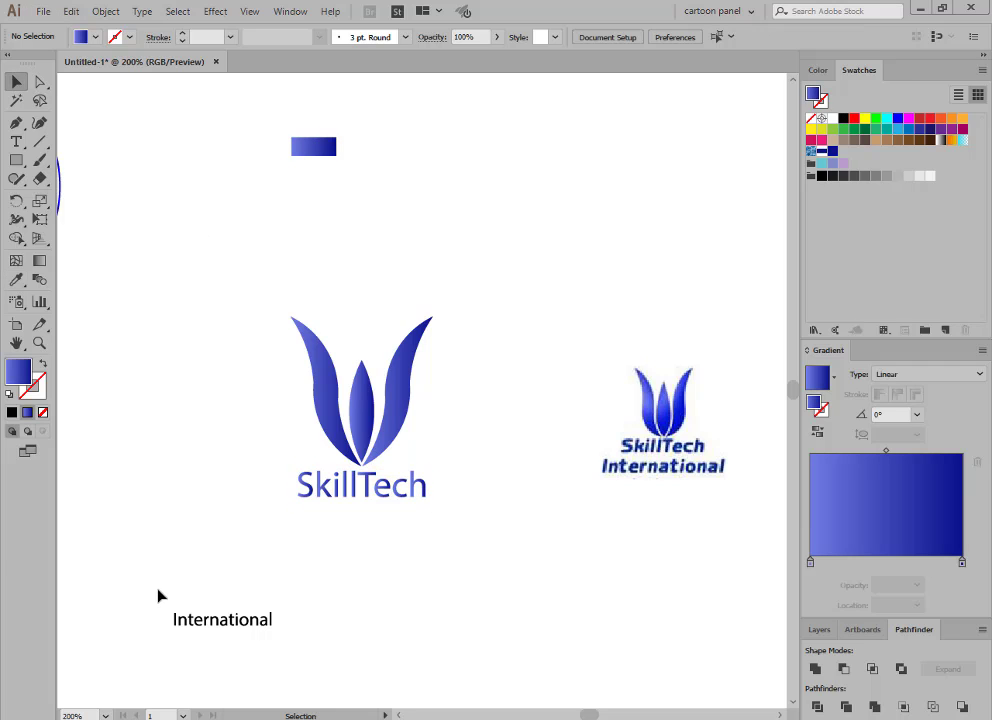
Step: Move 'International' directly under 'SkillTech' and scale it to roughly the same width
left_click_drag(157, 597, 432, 680)
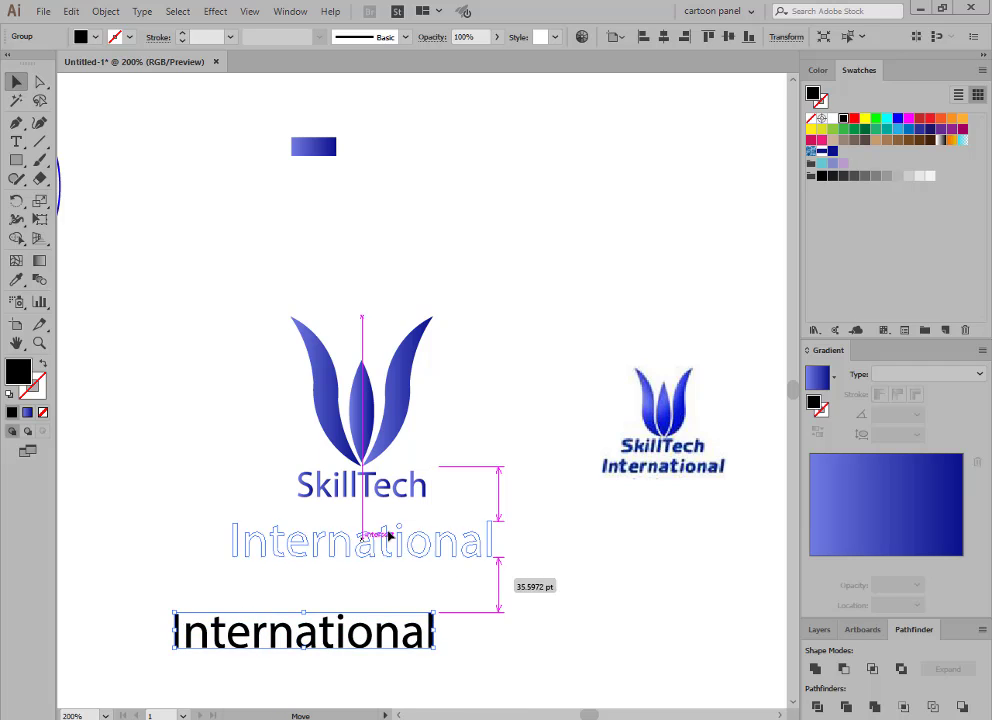
left_click_drag(338, 622, 390, 516)
mouse_move(490, 541)
left_mouse_down()
mouse_move(458, 521)
mouse_move(390, 538)
left_mouse_up()
left_click_drag(328, 515, 384, 521)
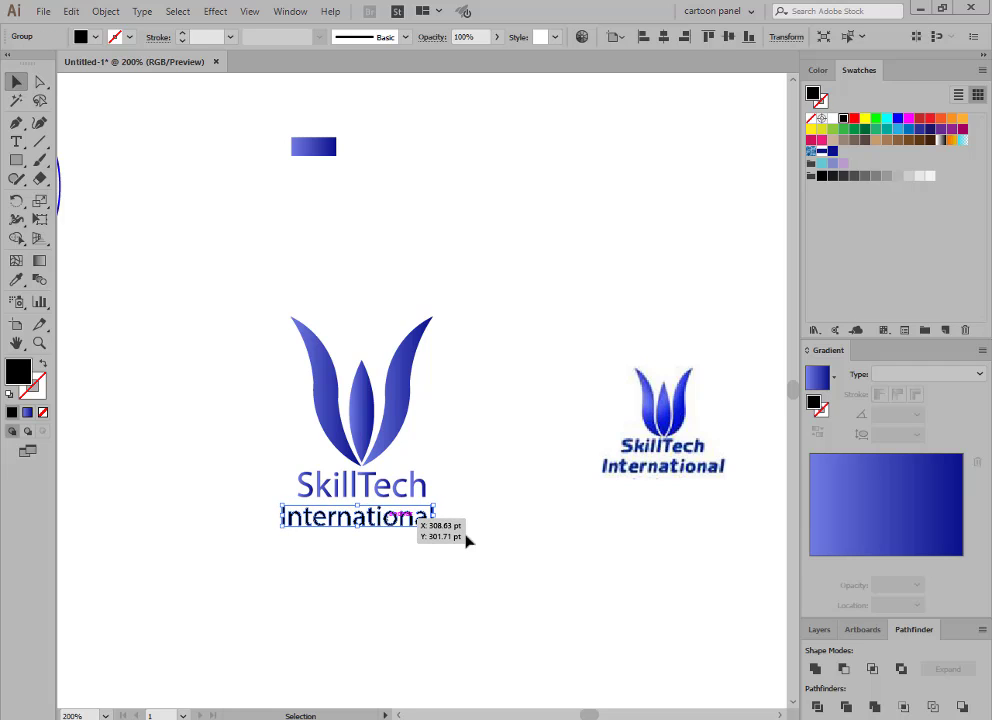
left_click(435, 459)
left_click(380, 487)
Step: Horizontally centre the 'SkillTech' and 'International' lines on each other
left_click(370, 587)
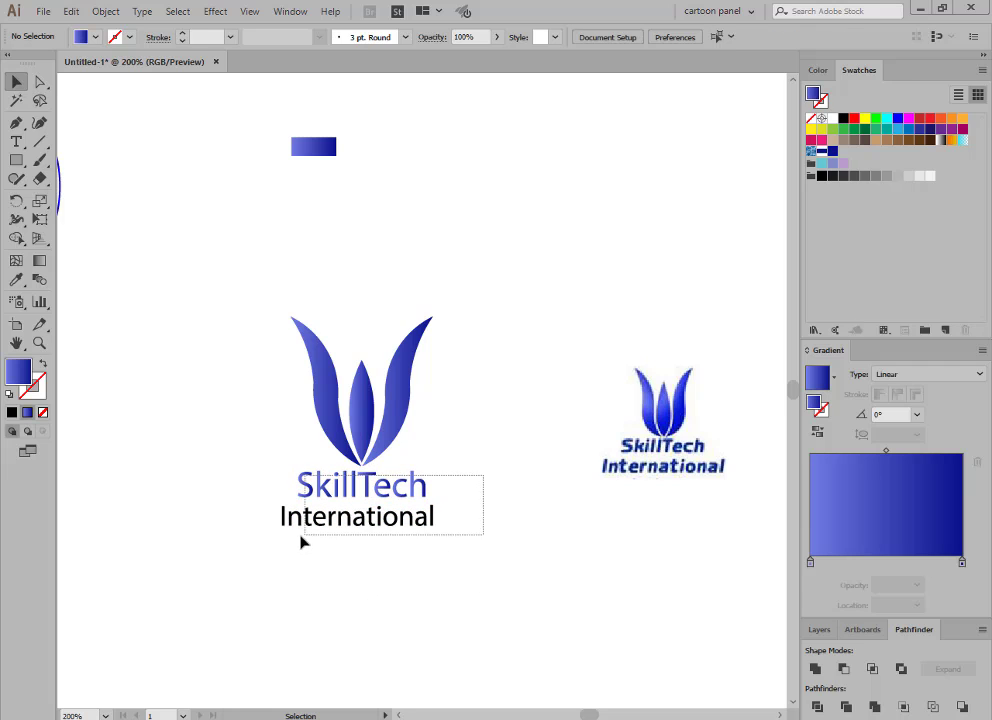
left_click_drag(349, 536, 414, 480)
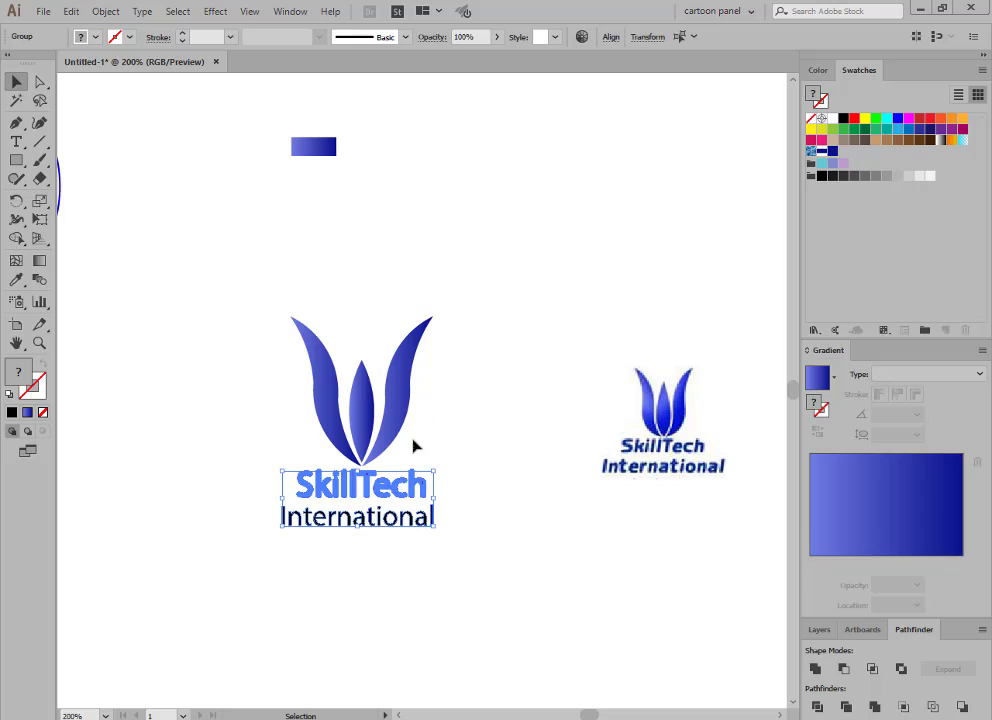
left_click(613, 38)
left_click(482, 77)
Step: Resample the rectangle's gradient onto 'SkillTech' and colour 'International' dark blue
left_click(518, 353)
left_click(387, 492)
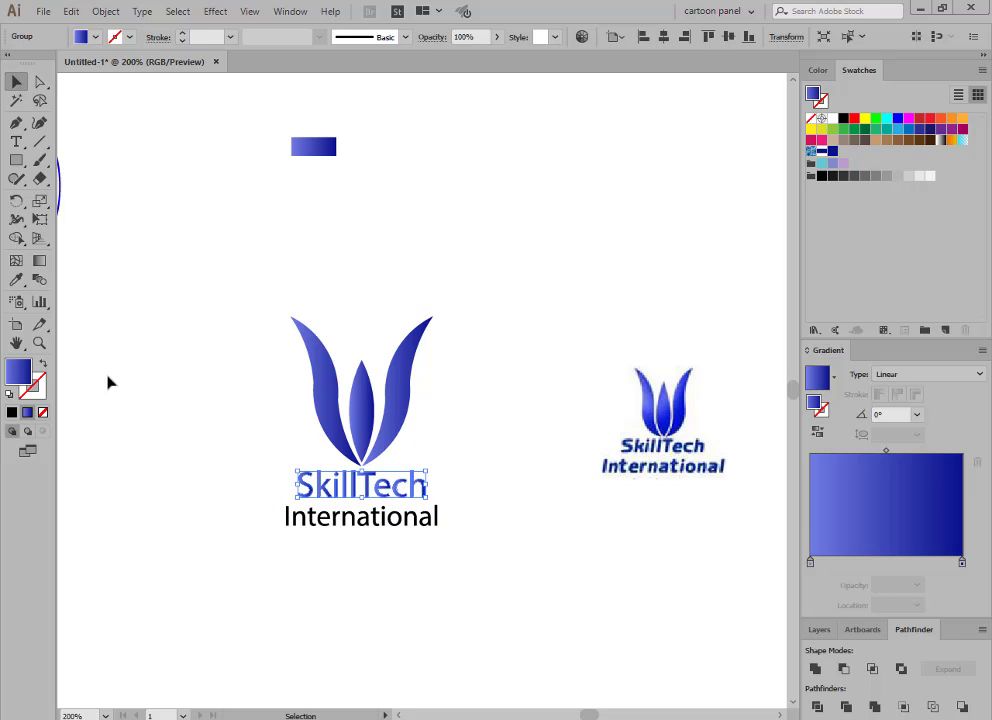
left_click(16, 281)
left_click(324, 151)
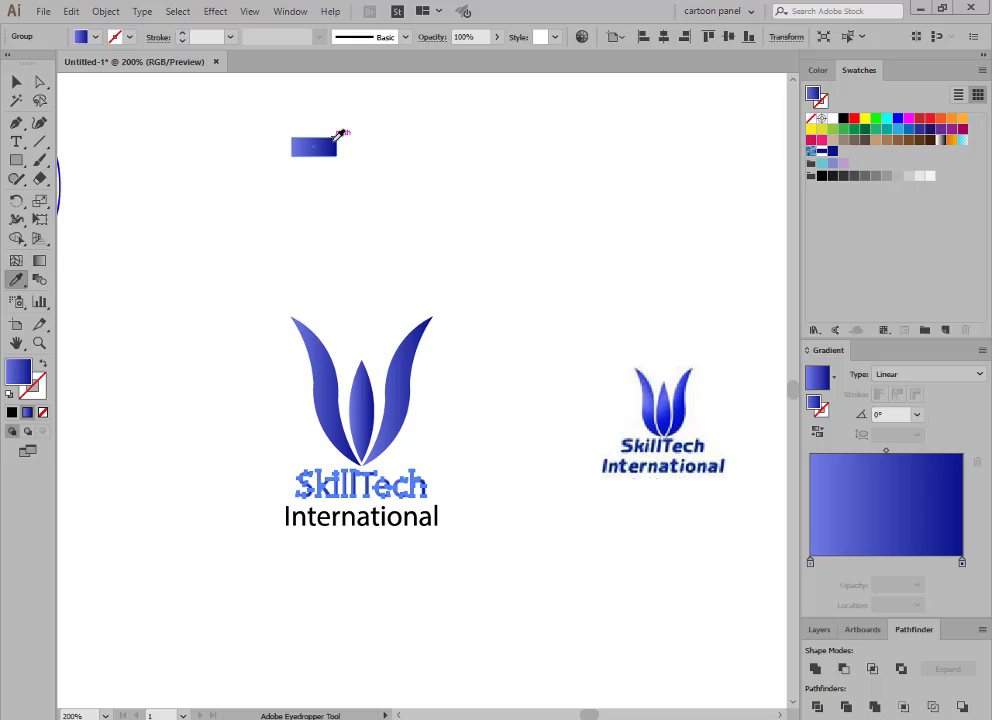
key("v")
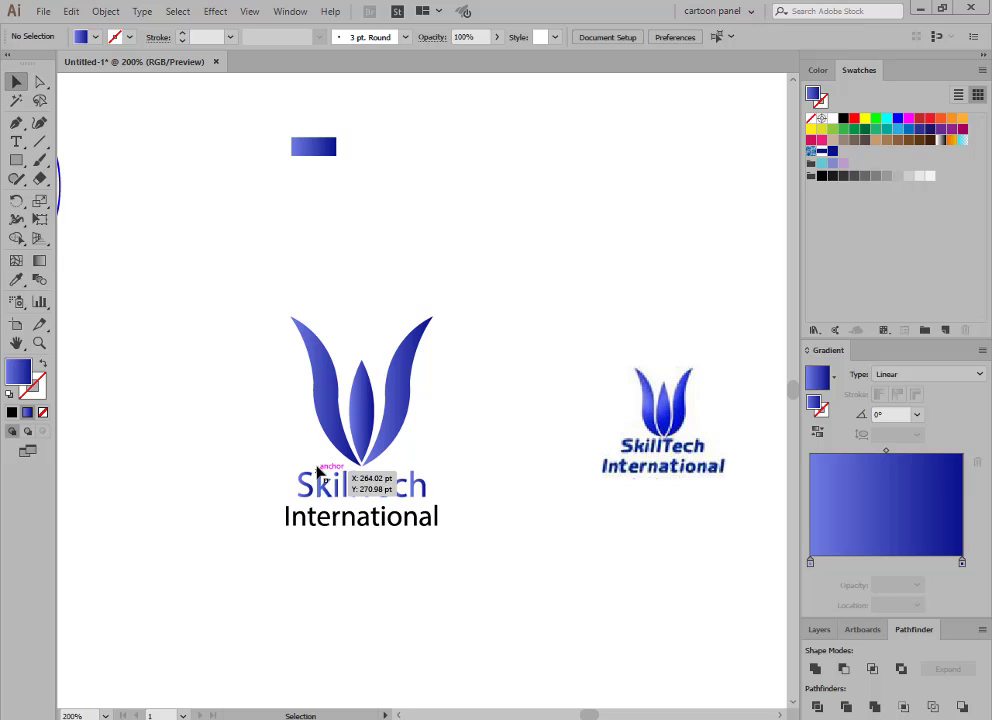
mouse_move(332, 461)
left_mouse_down()
mouse_move(441, 482)
mouse_move(387, 525)
left_mouse_up()
left_click(445, 498)
left_click(830, 148)
Step: Group the tulip and both text lines into a single logo
left_click(377, 466)
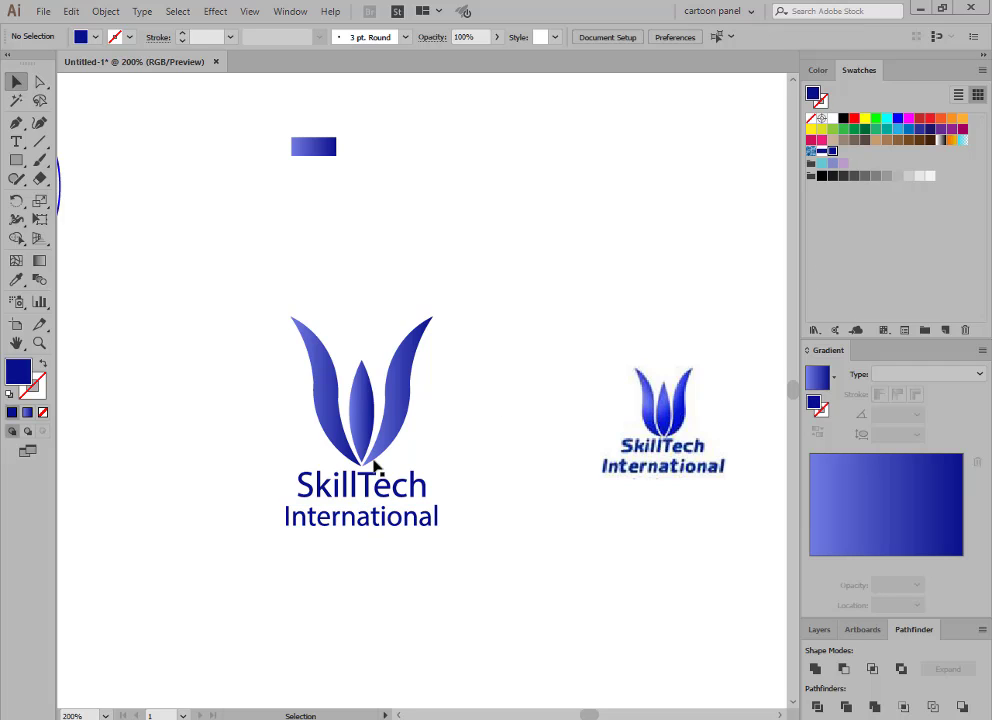
mouse_move(232, 292)
left_mouse_down()
mouse_move(385, 434)
mouse_move(360, 380)
left_mouse_up()
right_click(389, 400)
left_click(493, 497)
left_click_drag(568, 423, 602, 500)
left_click(470, 457)
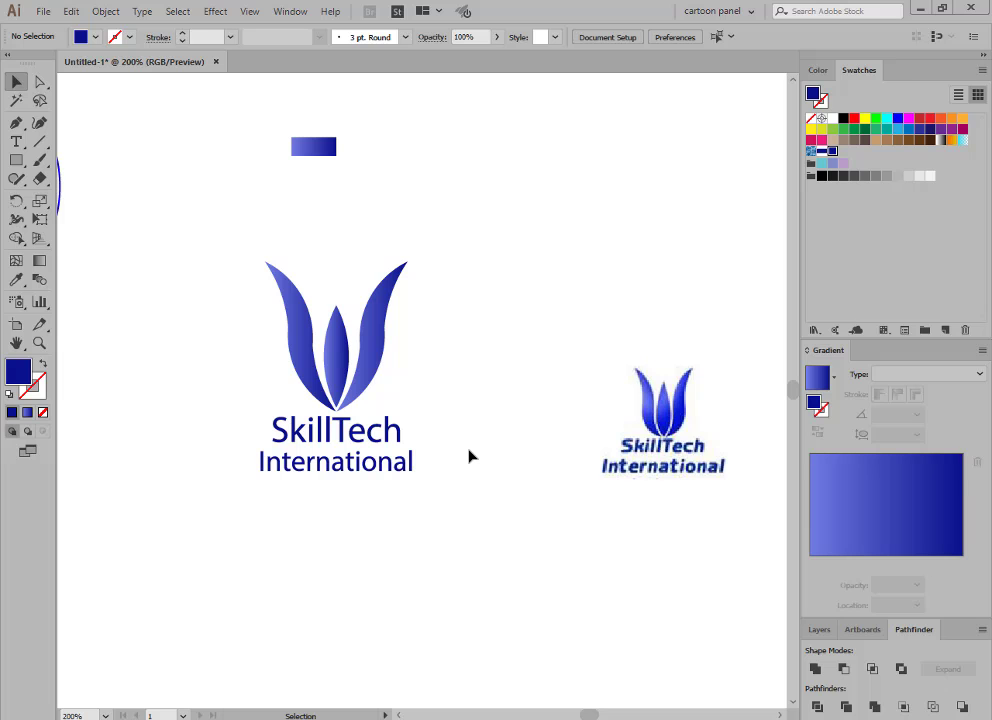